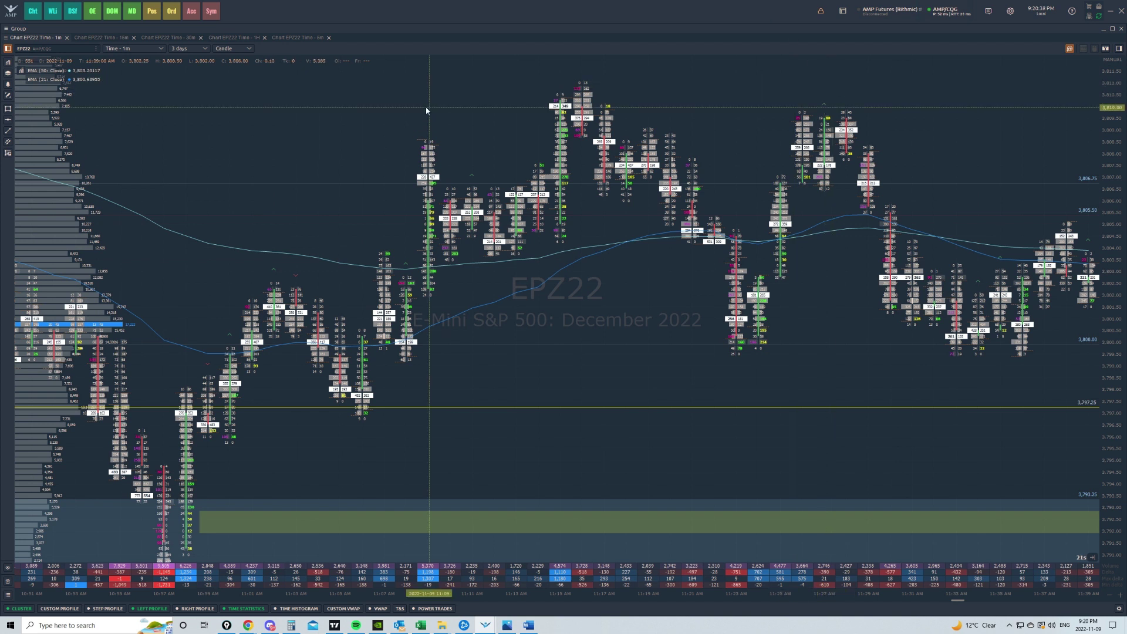
- Return to the 1-minute EPZ22 chart and select Imbalance as the cluster type
key(ctrl+shift+Tab)
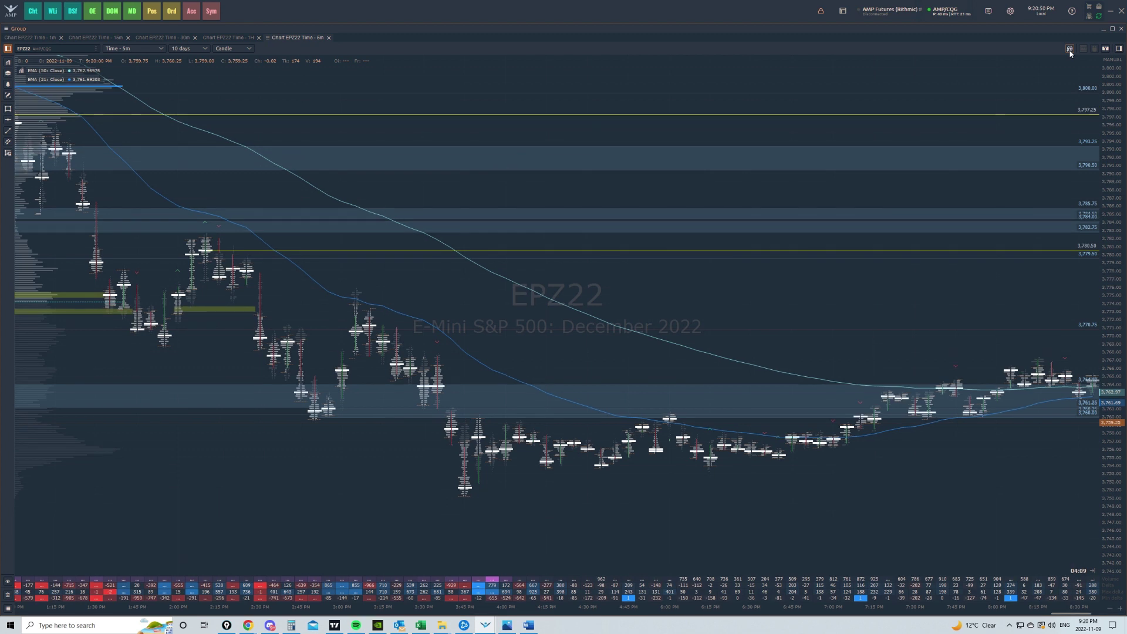
click(38, 37)
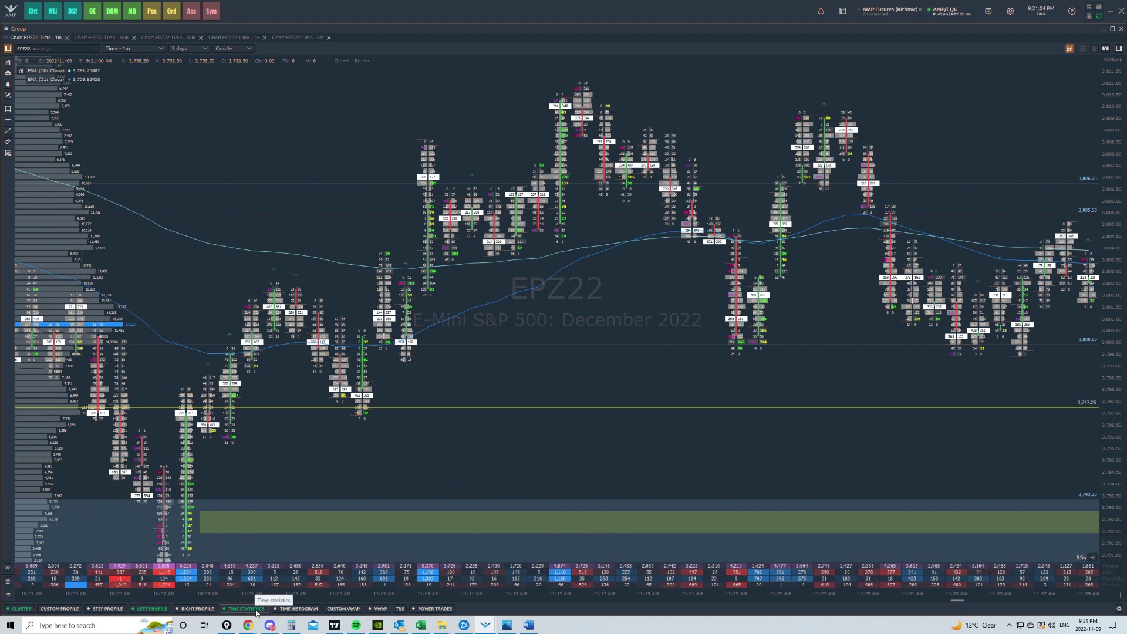
click(21, 612)
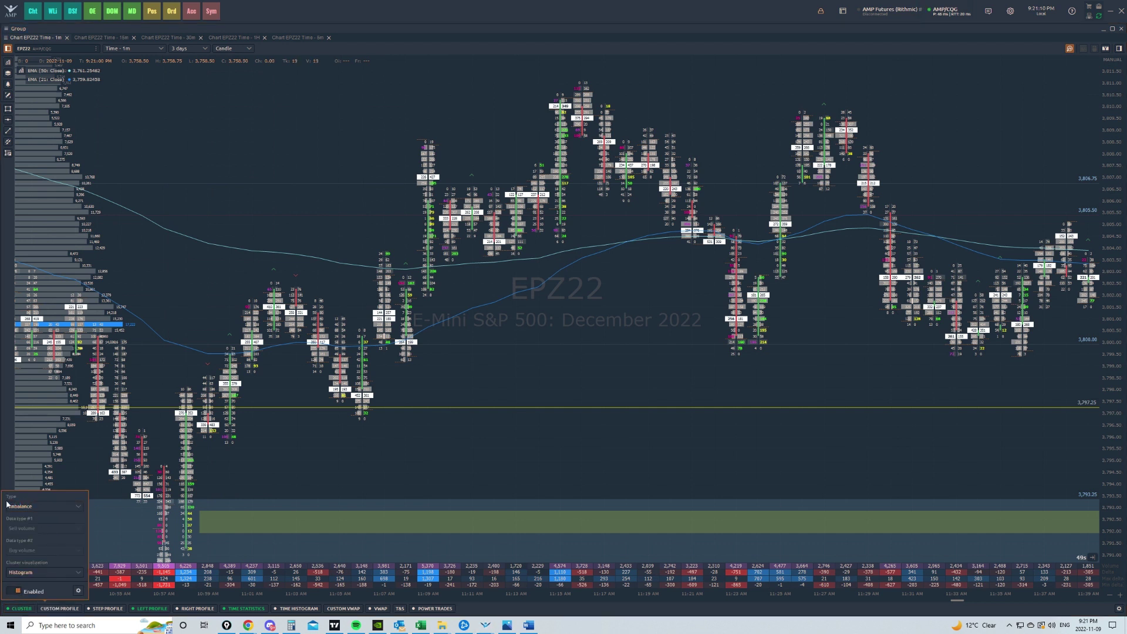
click(78, 511)
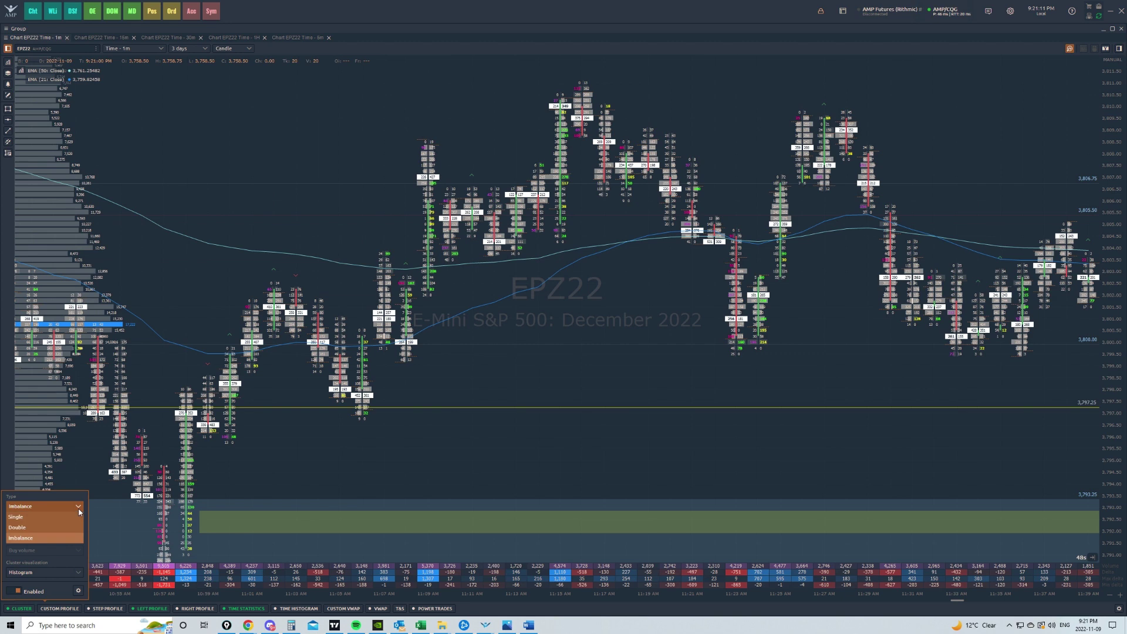
click(66, 538)
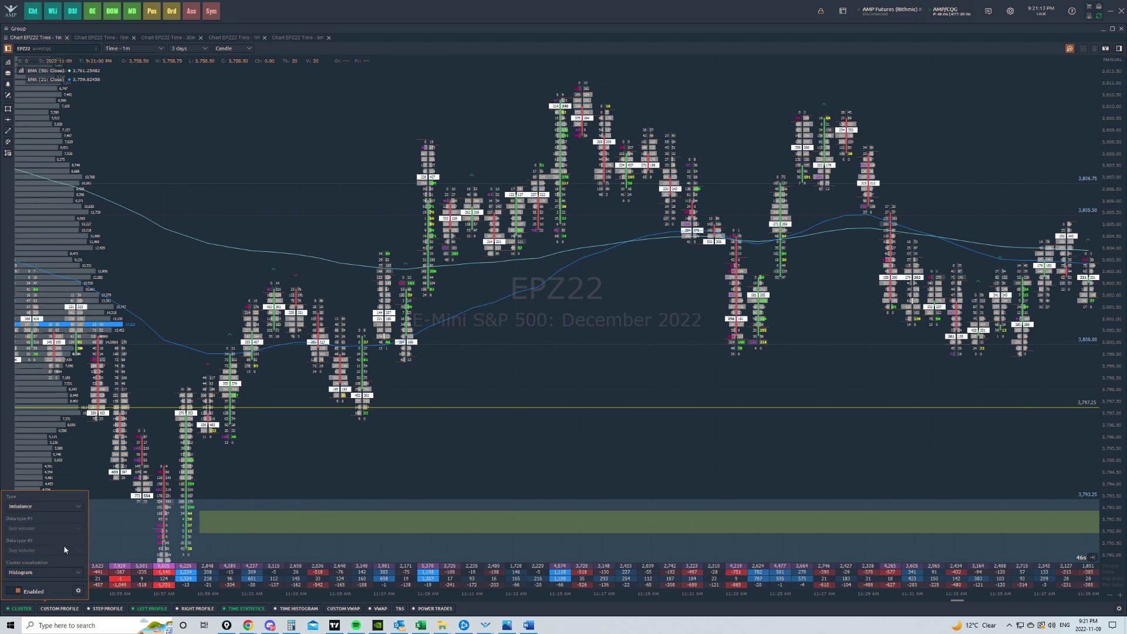
- Try the None cluster visualization and switch it back to Histogram
click(78, 573)
click(78, 577)
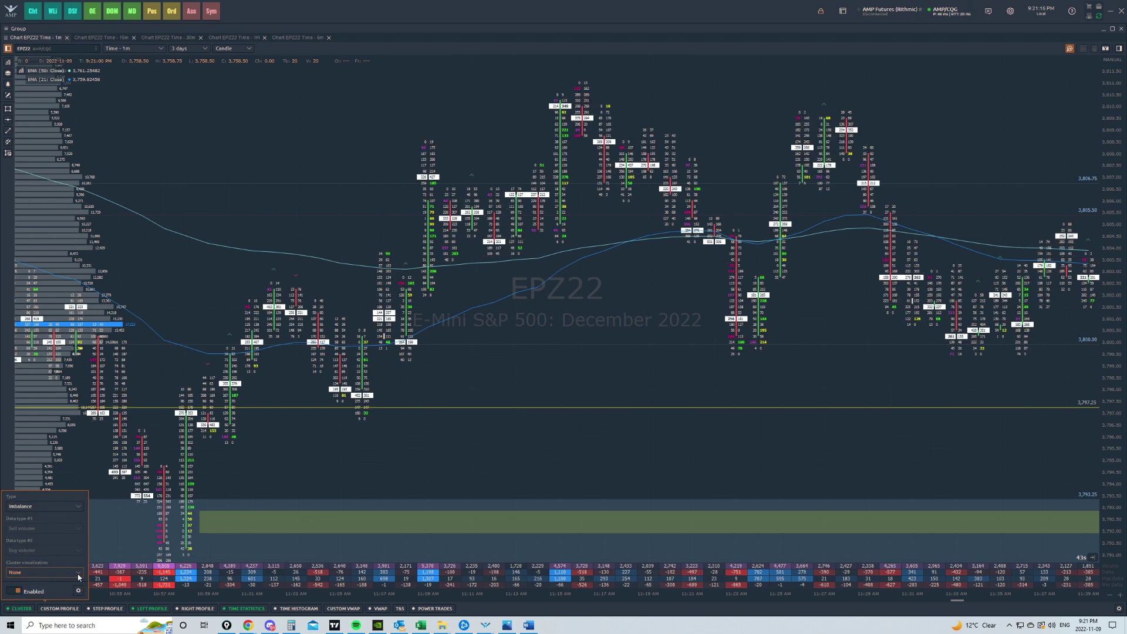
click(79, 577)
click(60, 618)
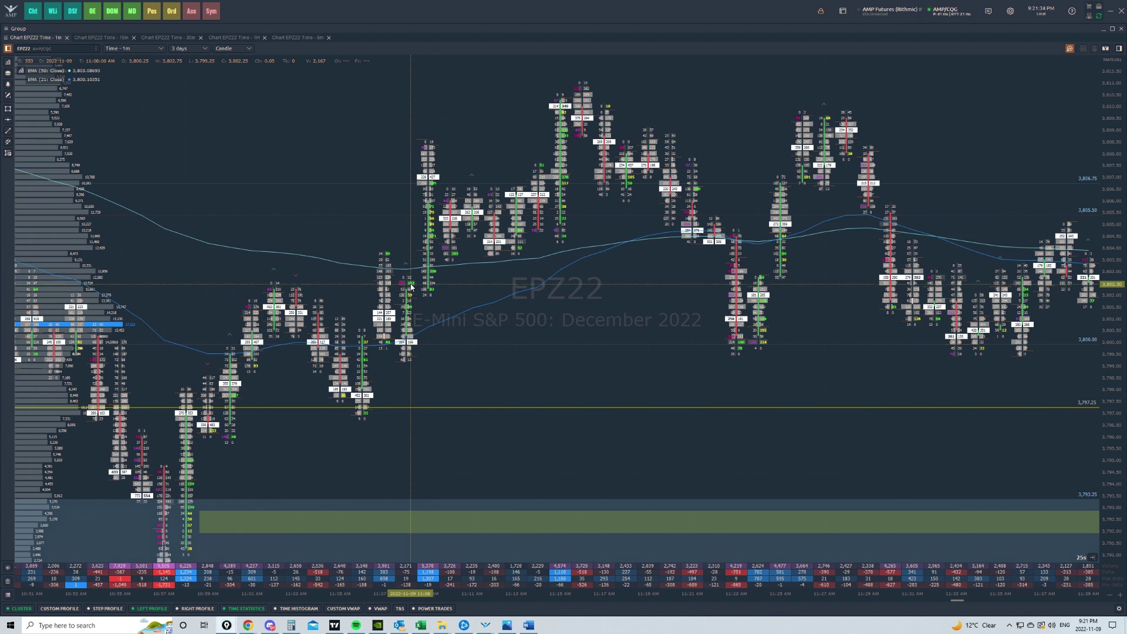
middle_click(415, 95)
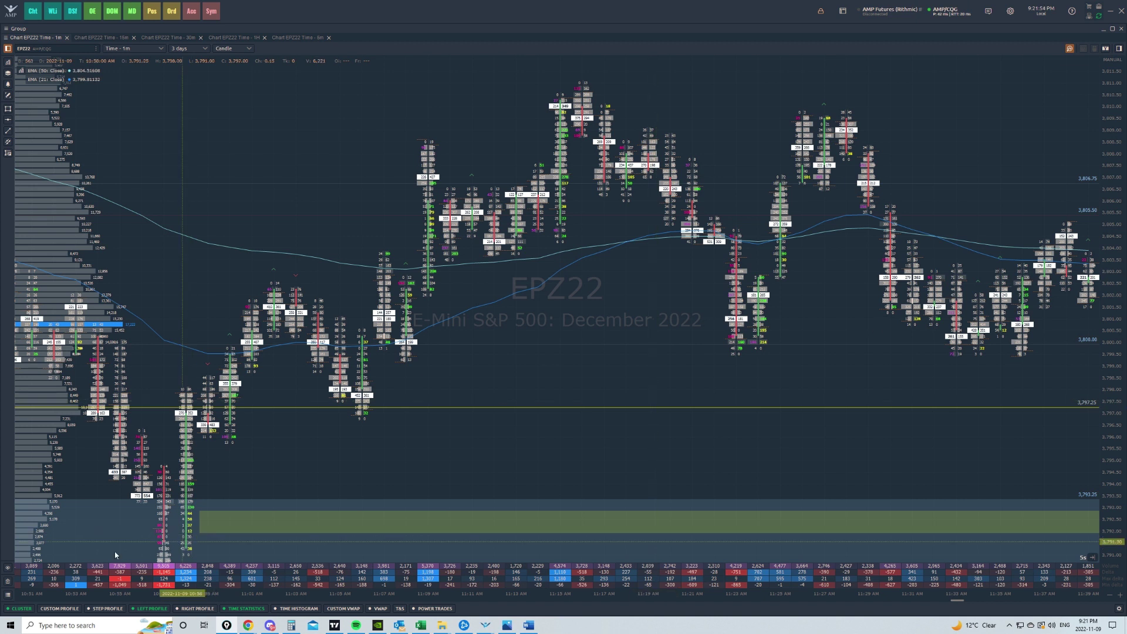
- Open the detailed cluster settings, testing blue and light grey #CCCCCC as the volume color before setting it to medium grey
click(21, 608)
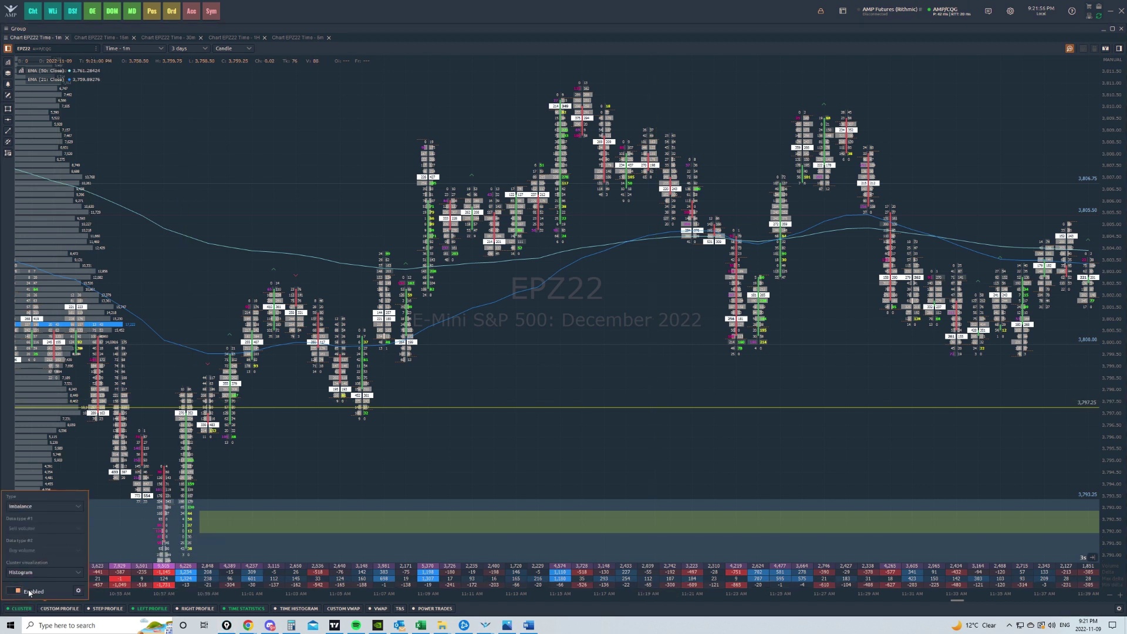
click(78, 593)
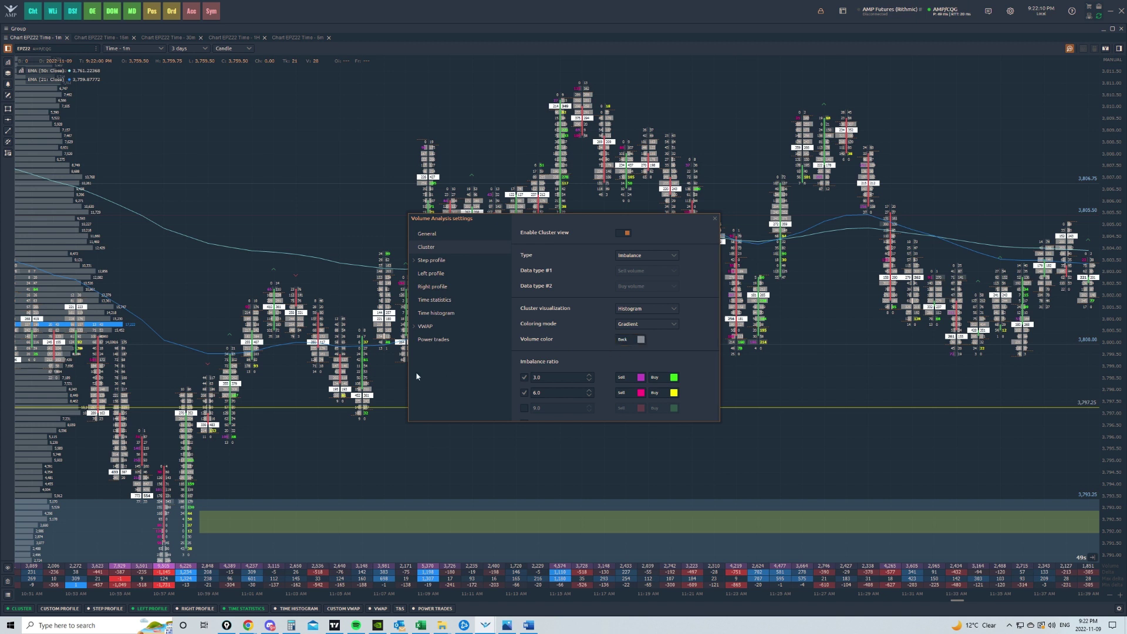
click(640, 339)
click(654, 451)
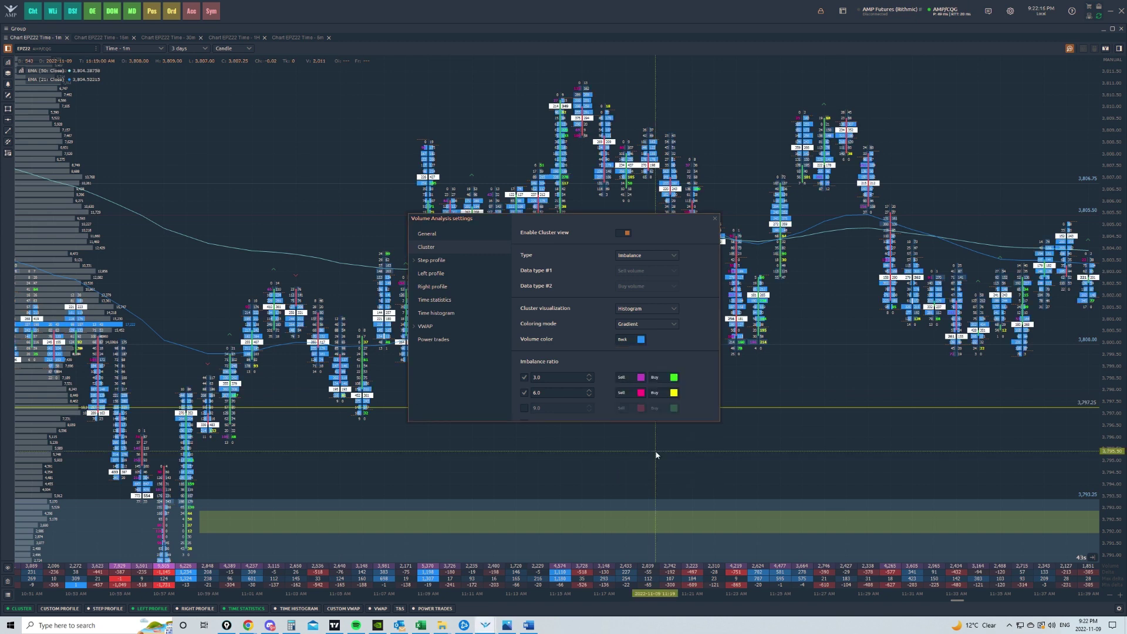
click(640, 339)
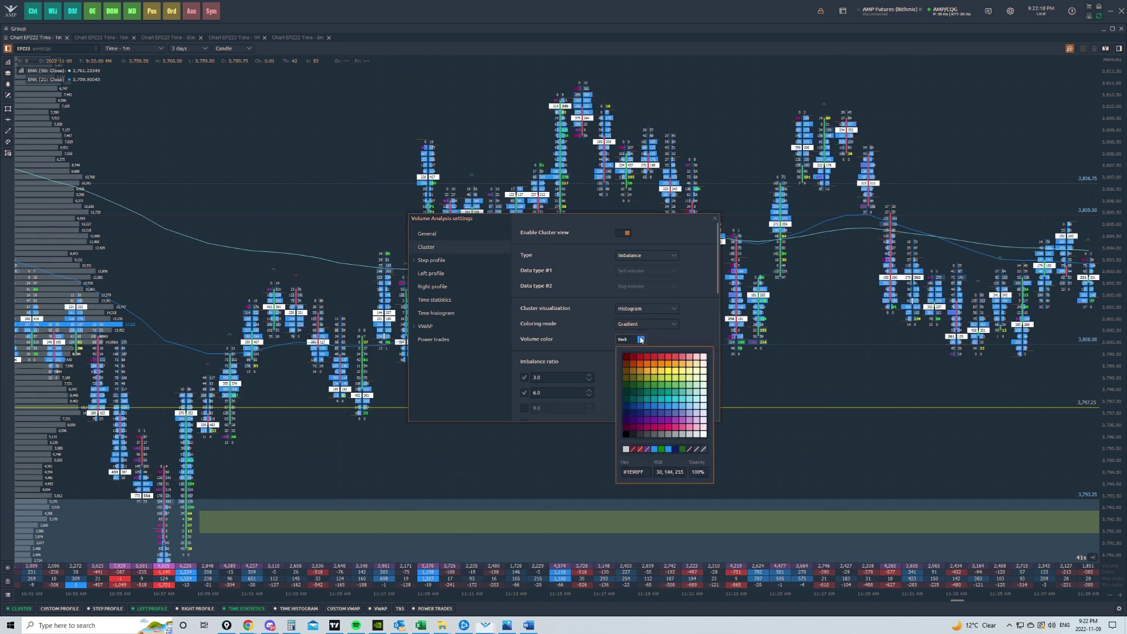
click(624, 451)
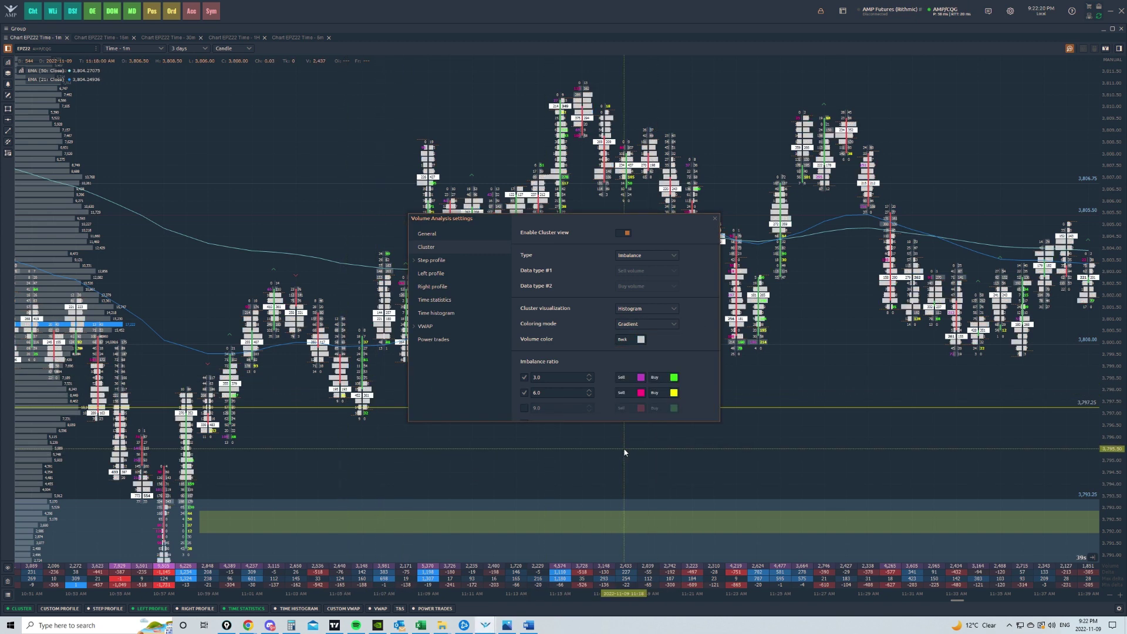
click(640, 340)
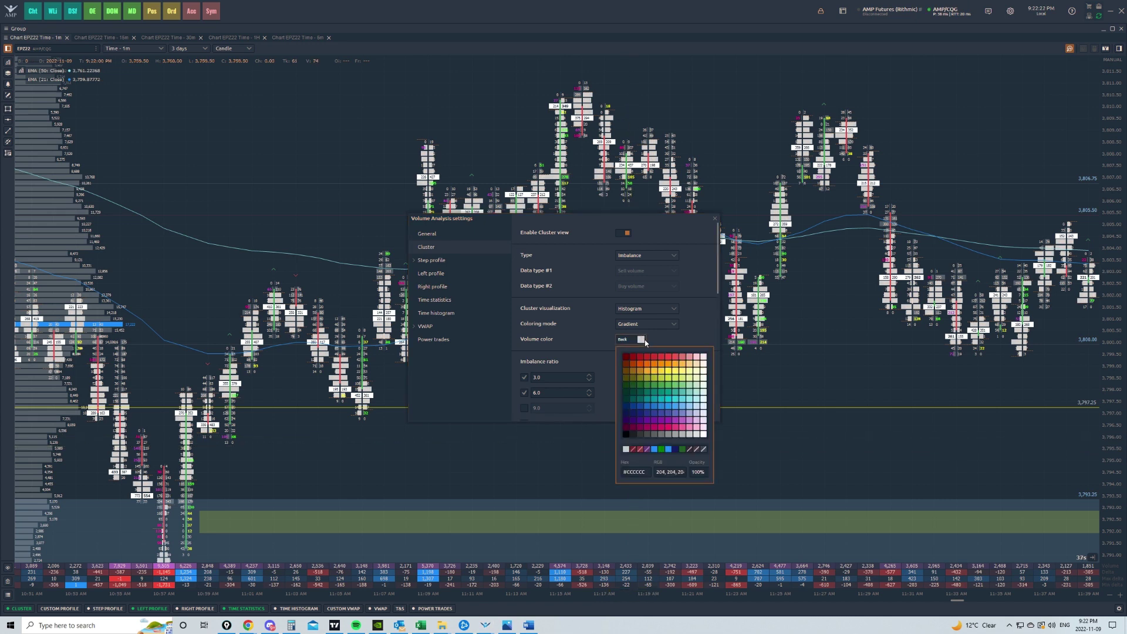
click(668, 434)
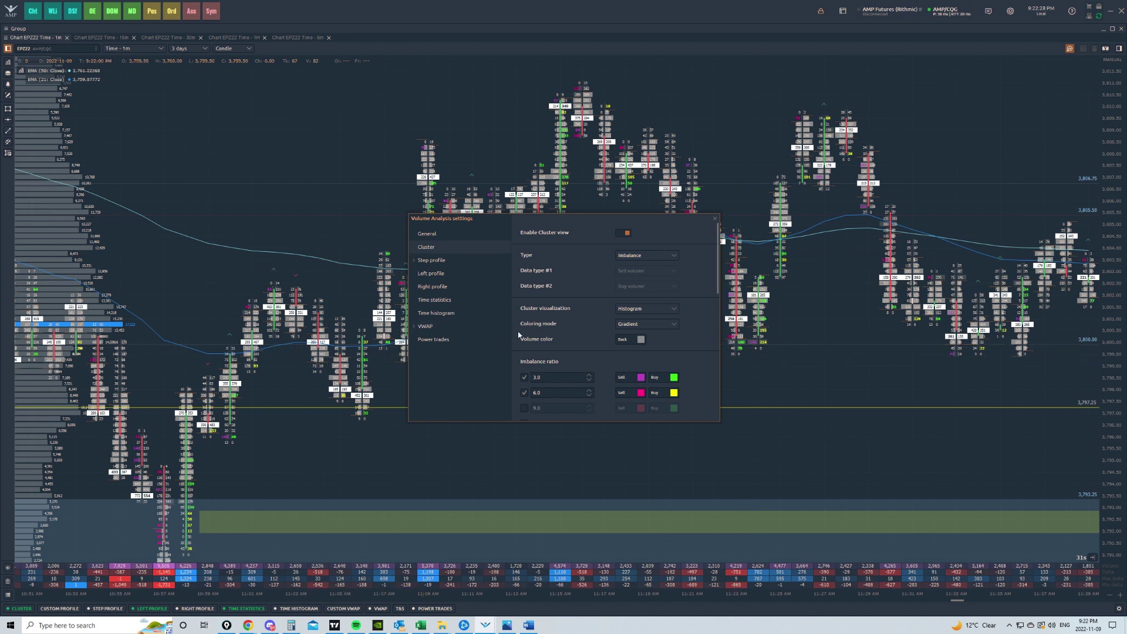
- Move the settings window clear of the candles and examine the two enabled imbalance ratio levels
scroll(593, 331, down, 1)
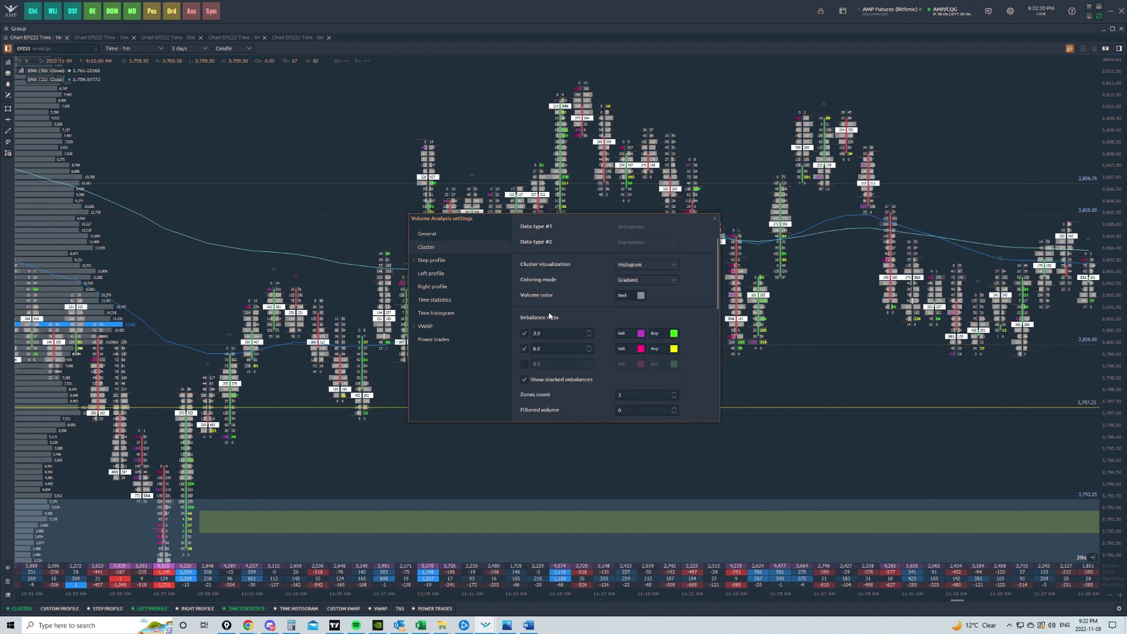
drag(516, 218, 659, 184)
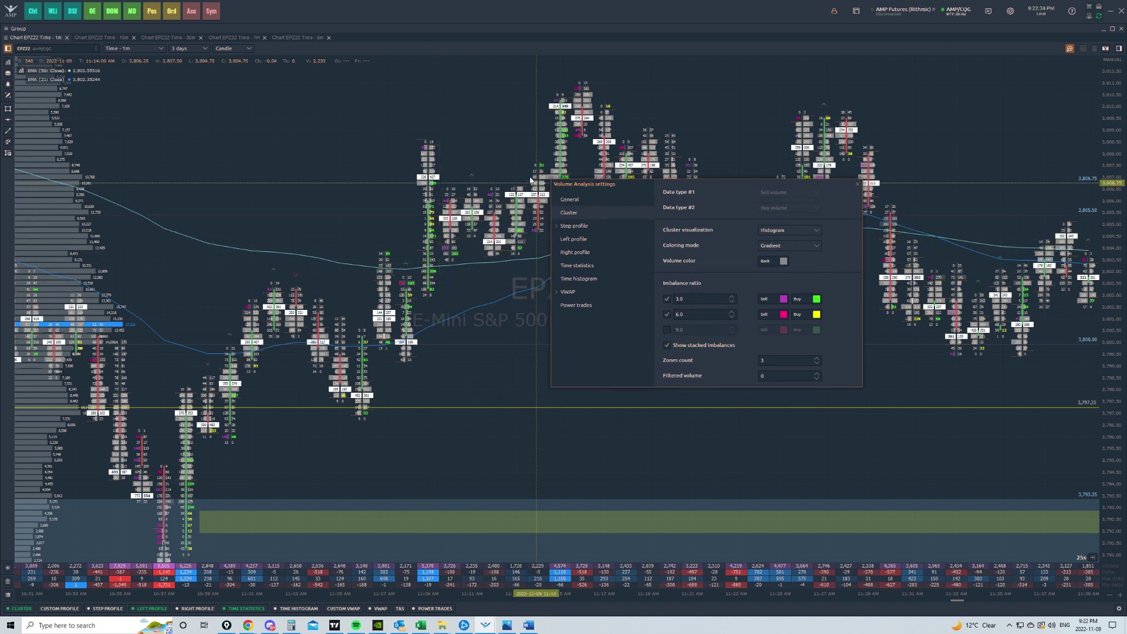
click(675, 300)
click(678, 315)
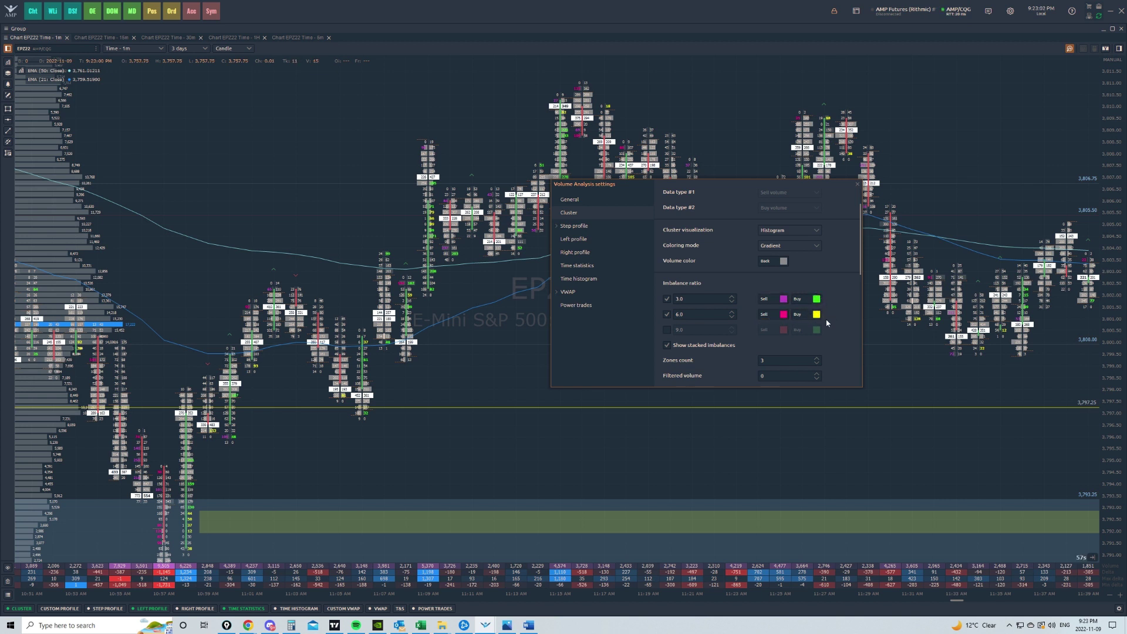
- Inspect the hex codes of the buy and sell colors for the 3.0 and 6.0 imbalance ratios
click(817, 300)
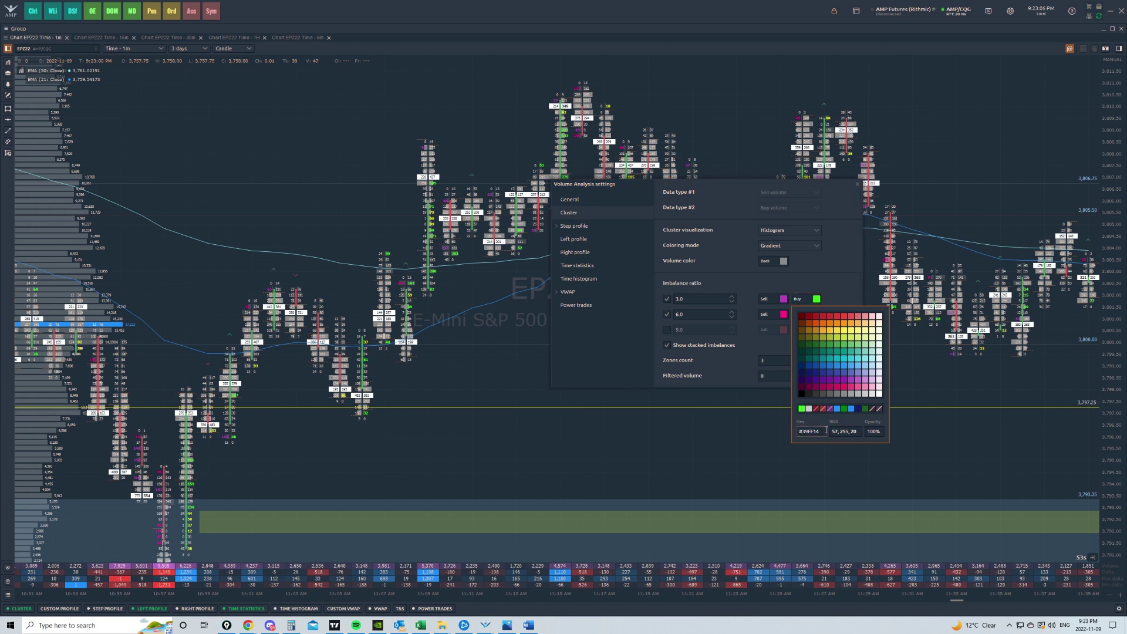
click(815, 432)
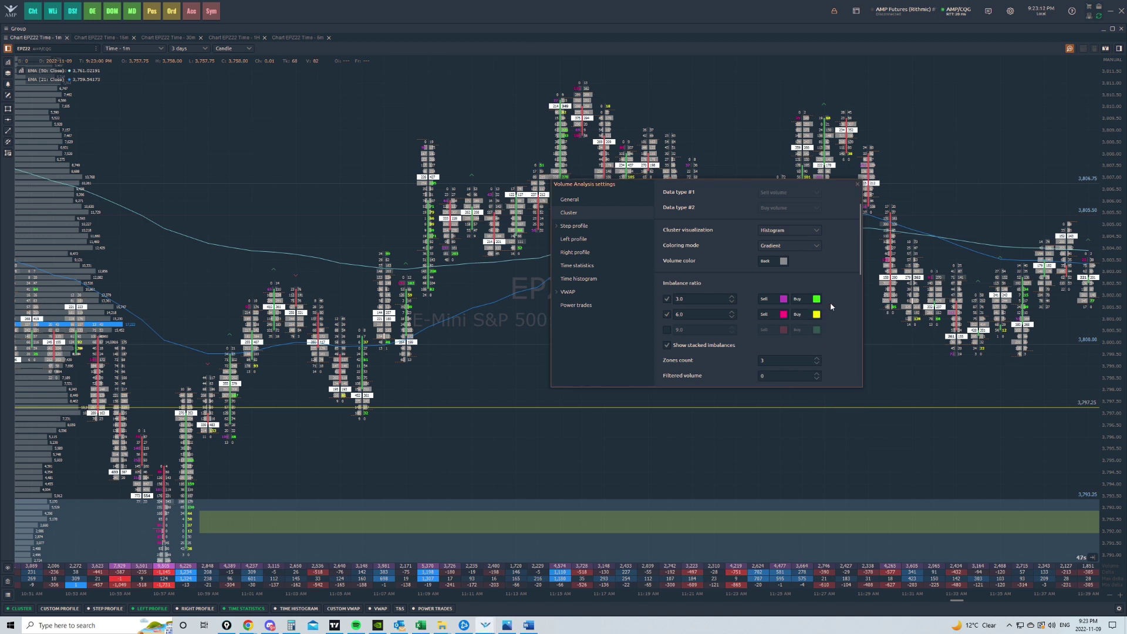
click(817, 314)
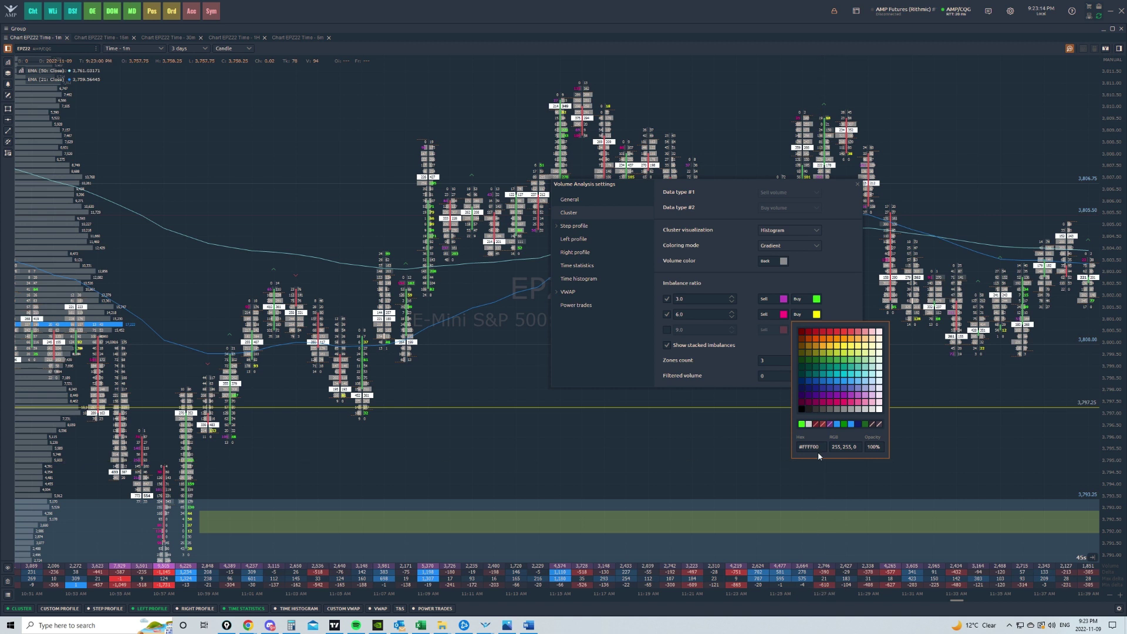
click(789, 301)
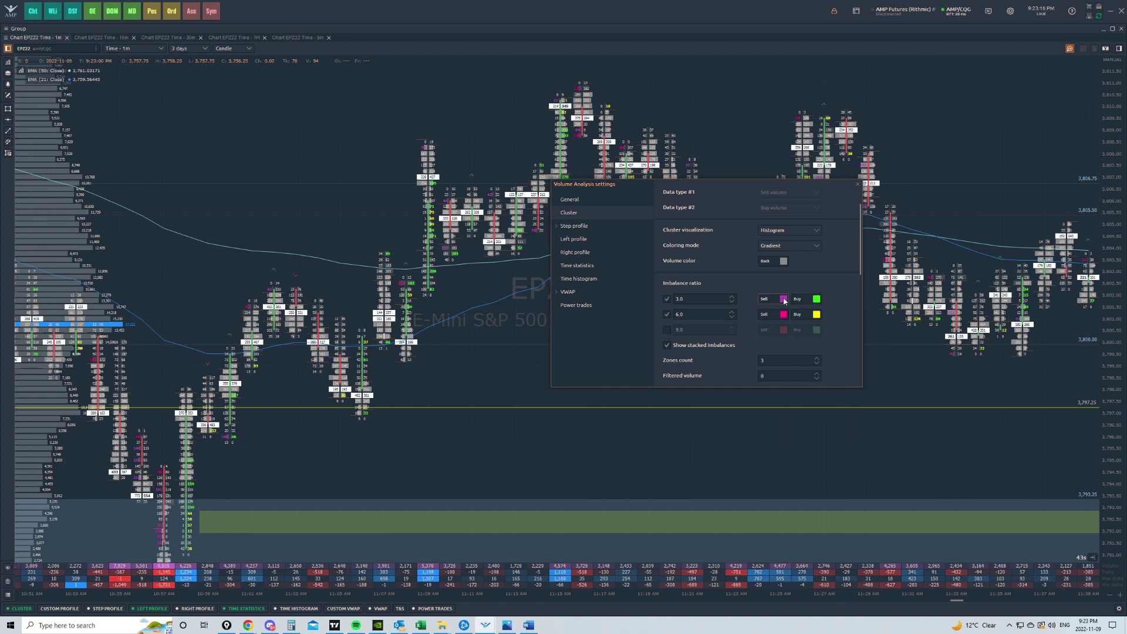
click(784, 301)
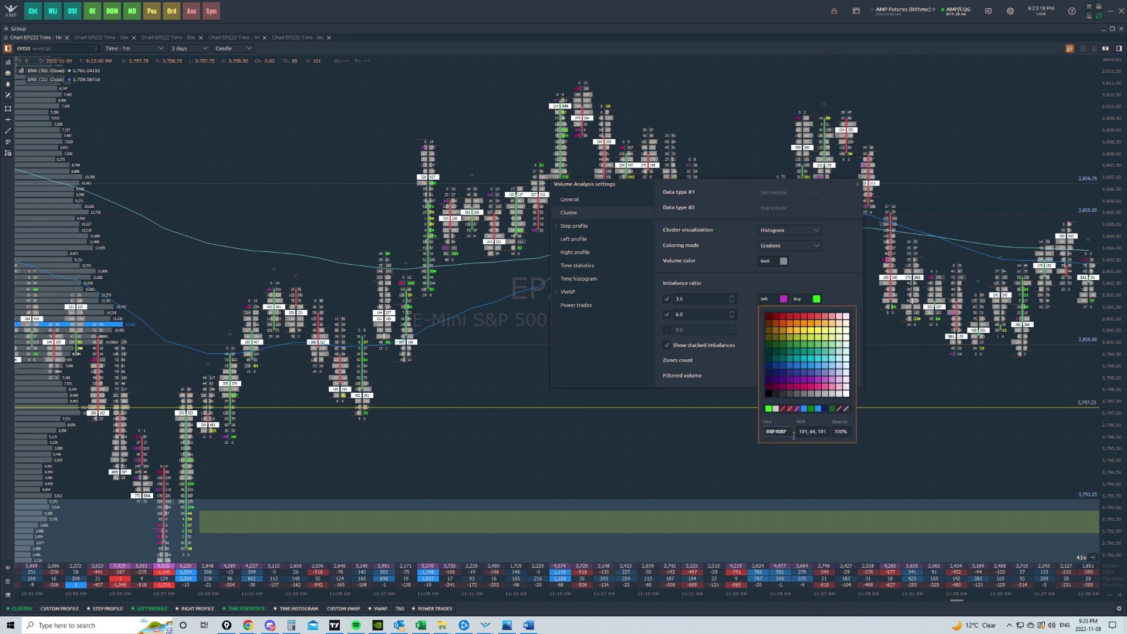
click(825, 286)
click(783, 314)
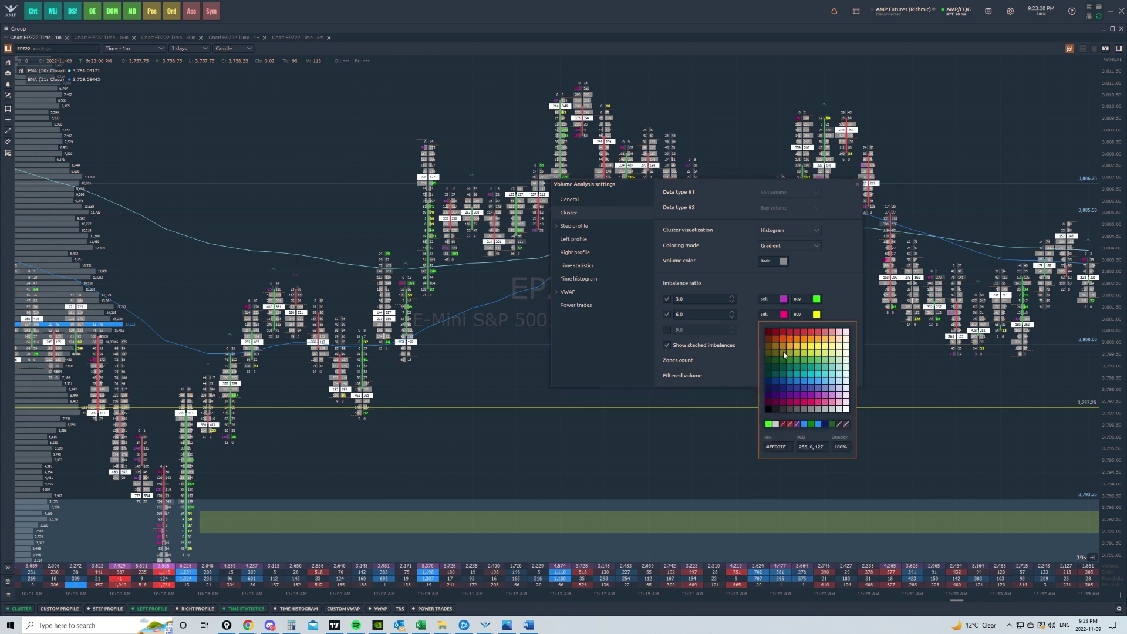
click(834, 309)
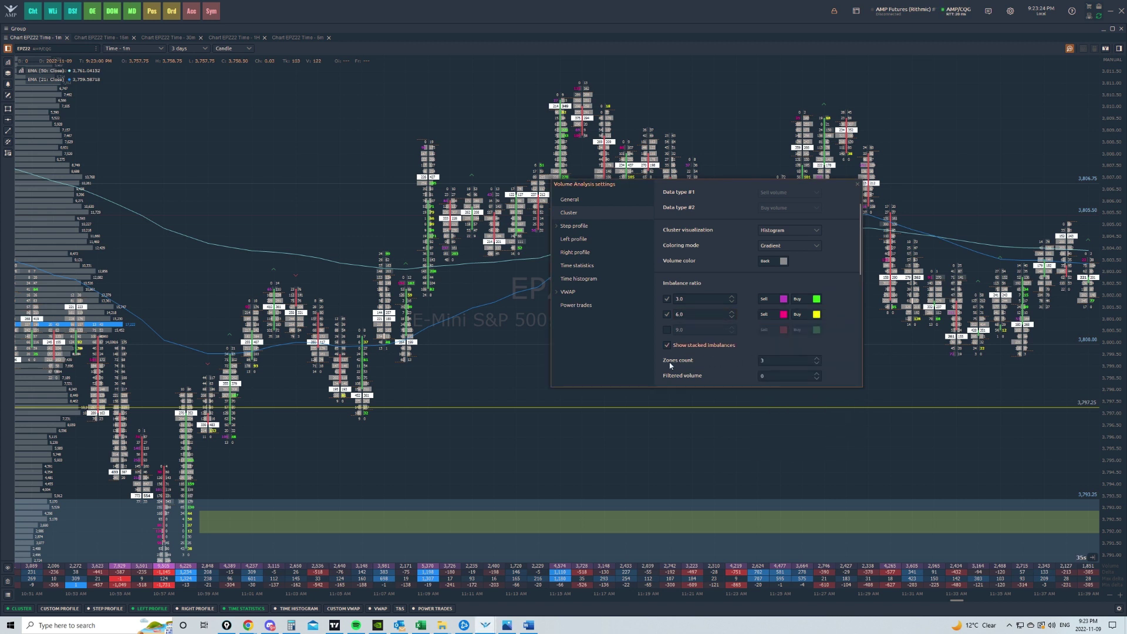
- Examine the stacked imbalances option and its zones count, keeping the settings window off the chart's marked zone
scroll(725, 336, down, 3)
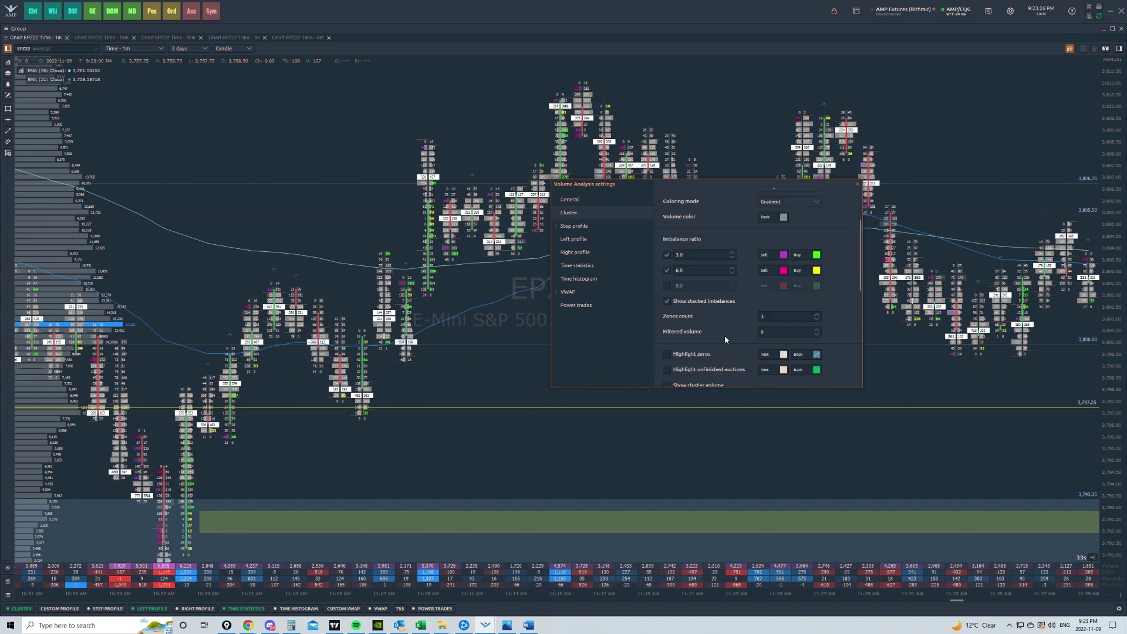
drag(737, 182, 584, 297)
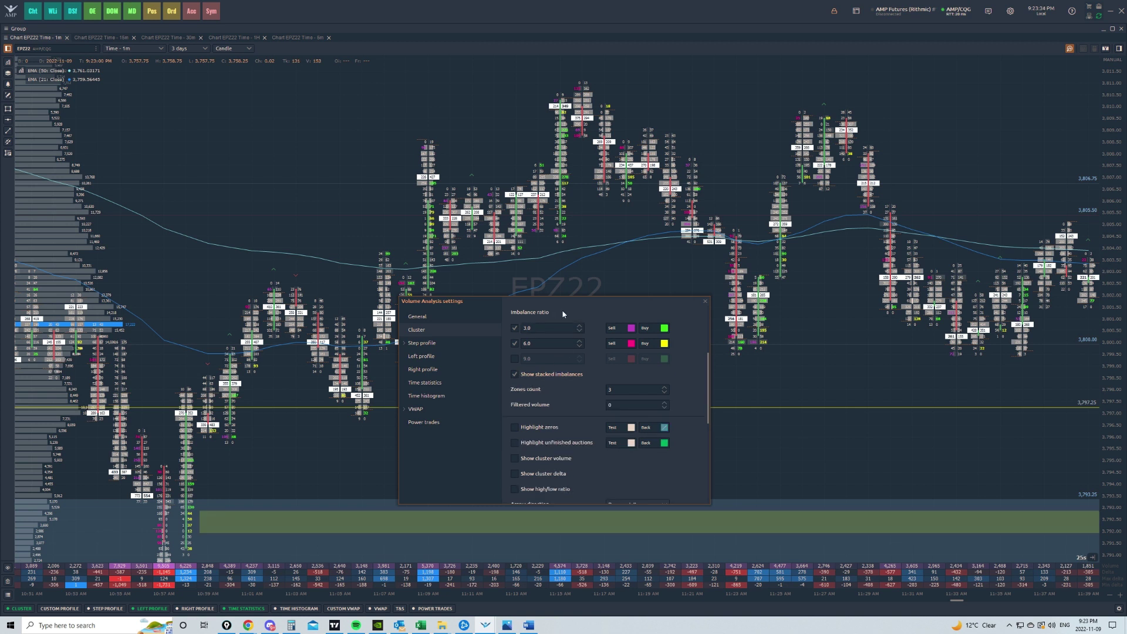
drag(567, 301, 571, 257)
click(618, 345)
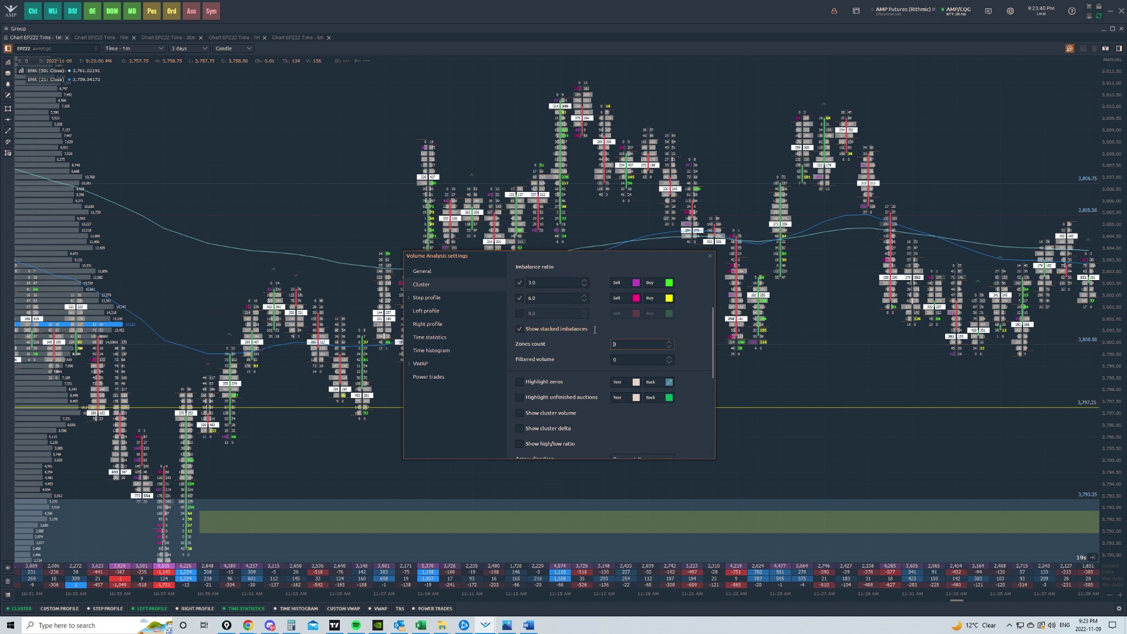
drag(669, 256, 877, 176)
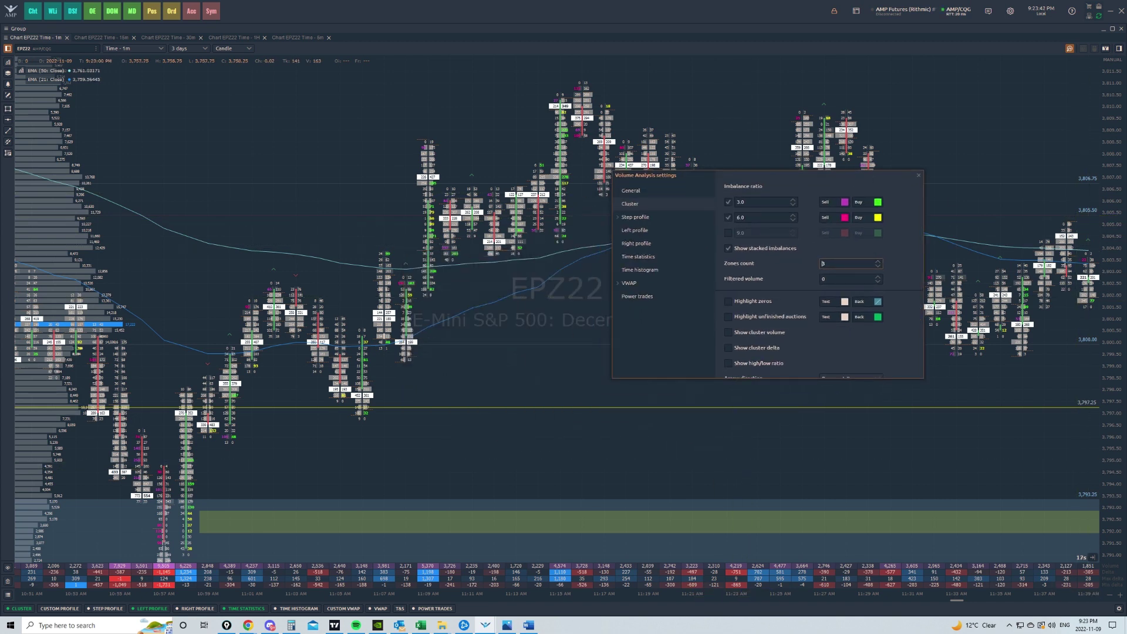
- Mark the stacked imbalances and their zones on the chart with green freehand lines, clear the drawings and close the settings
mouse_move(202, 510)
mouse_down()
mouse_move(202, 541)
mouse_move(672, 517)
mouse_up()
drag(274, 534, 622, 537)
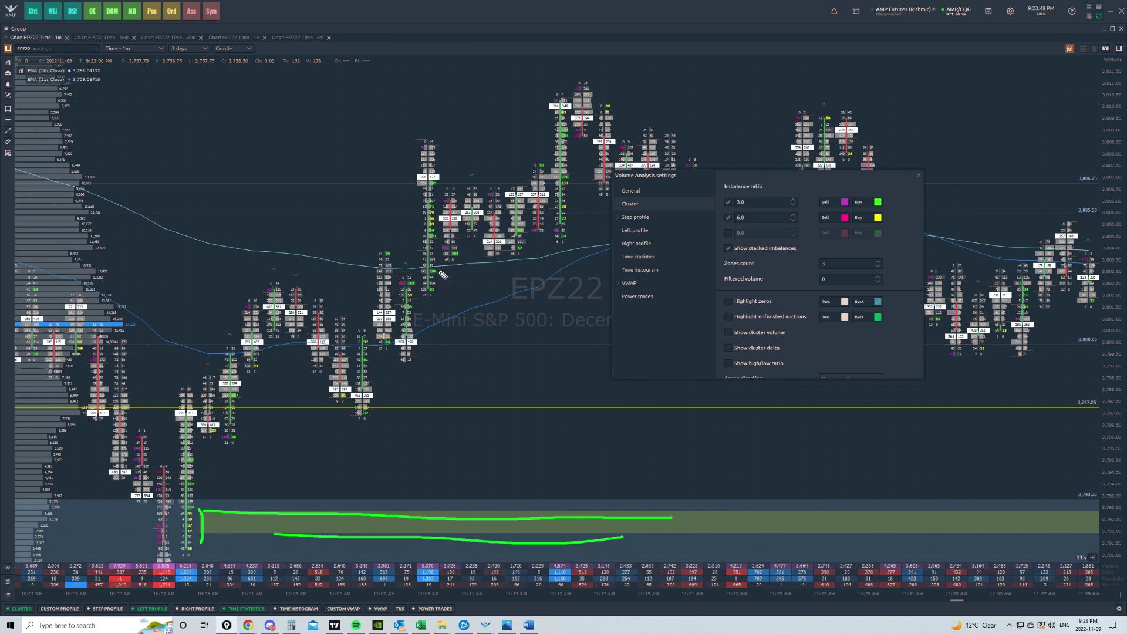
mouse_move(428, 268)
mouse_down()
mouse_move(460, 267)
mouse_move(481, 290)
mouse_move(523, 287)
mouse_up()
drag(461, 268, 524, 268)
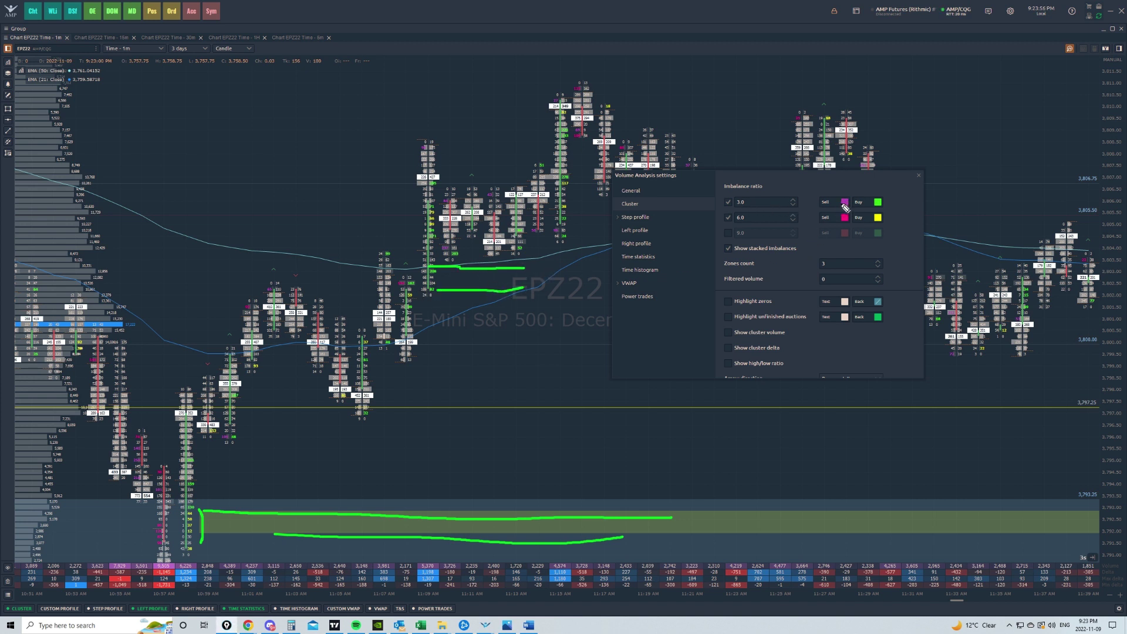
key(ctrl+z)
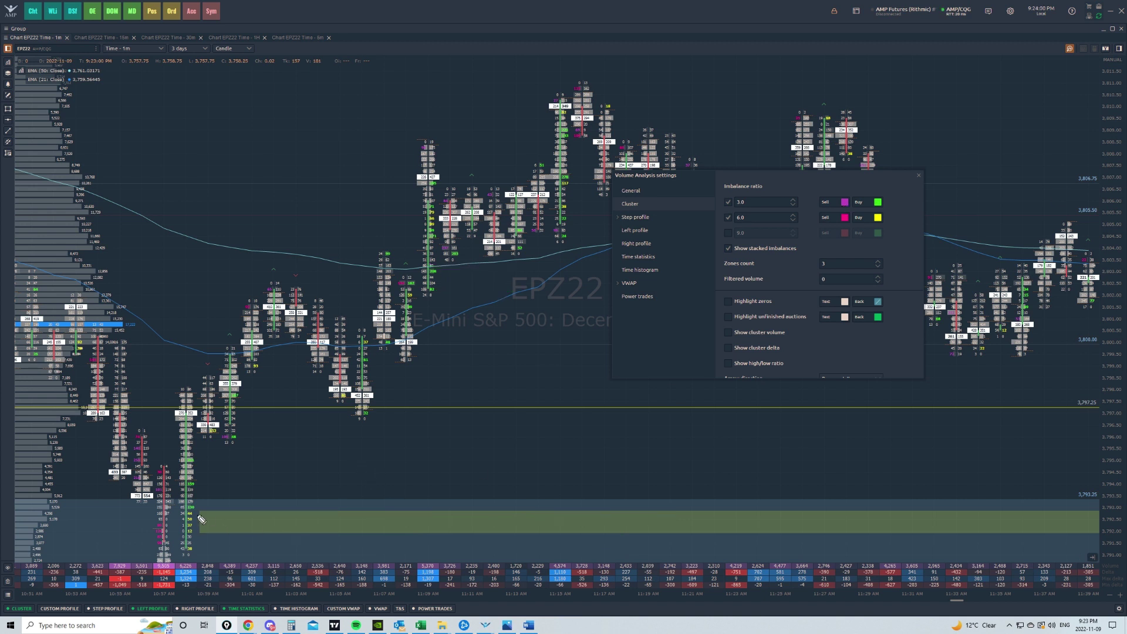
drag(191, 509, 195, 540)
key(Escape)
- Mark the 12:42 PM low and bounce at the green stacked-imbalance zone with green freehand lines, and clear the drawings
scroll(617, 315, down, 10)
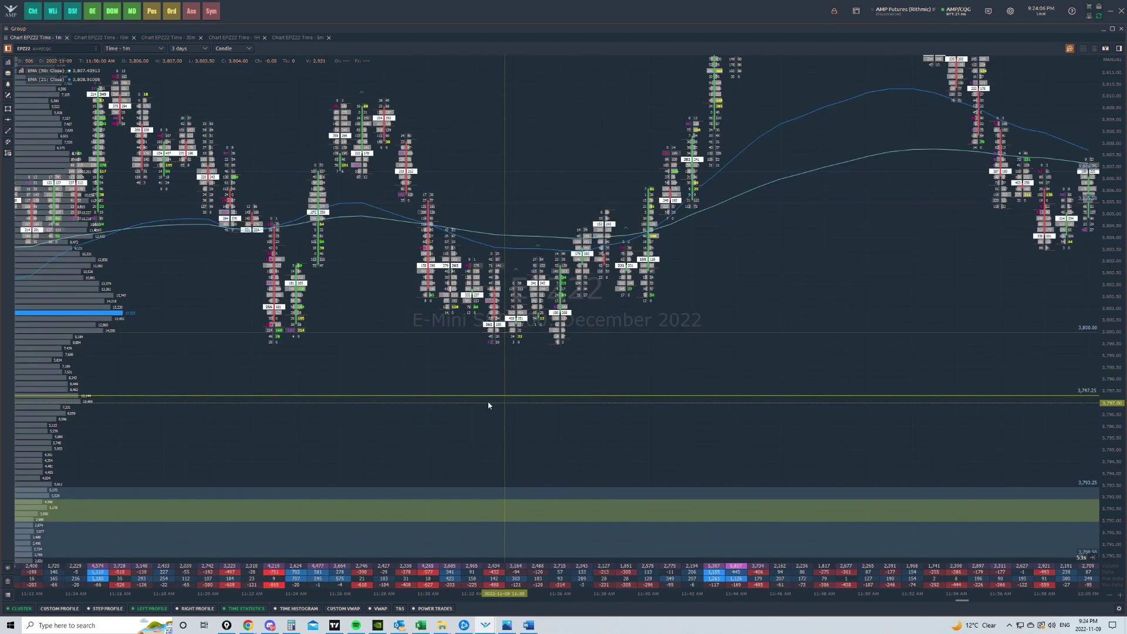
scroll(618, 315, down, 10)
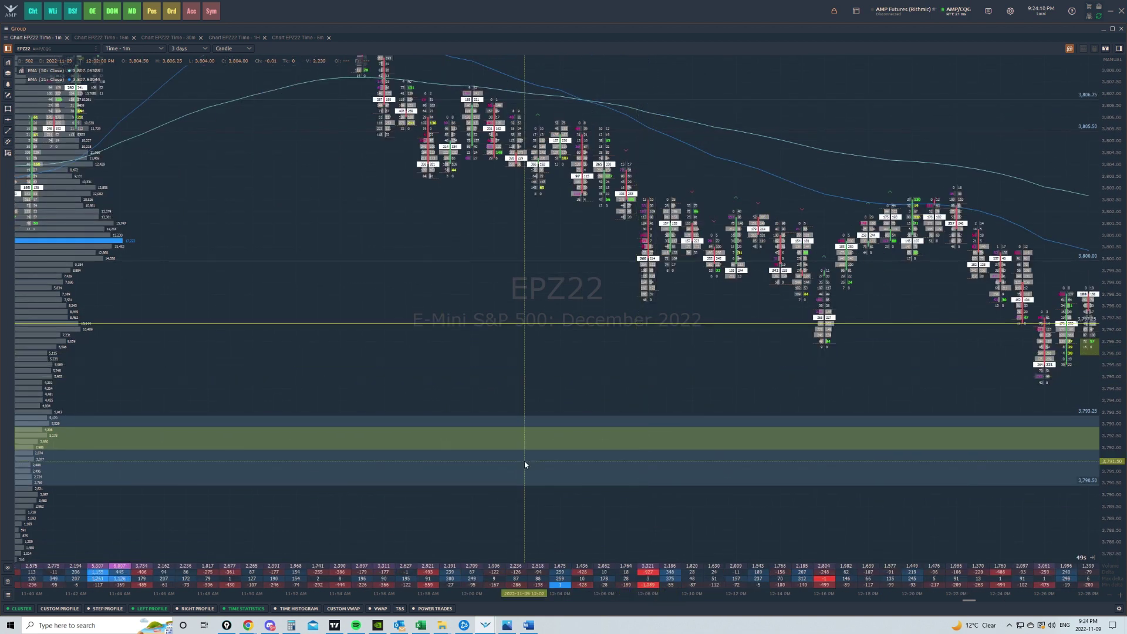
scroll(601, 400, down, 3)
scroll(602, 400, down, 10)
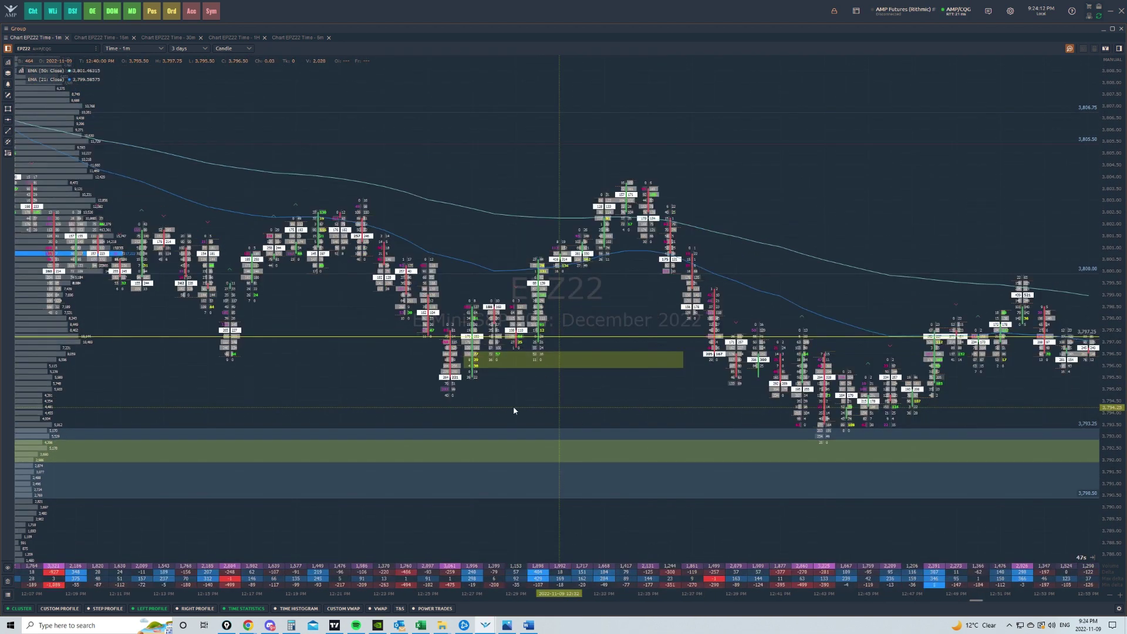
drag(715, 433, 762, 433)
mouse_move(689, 357)
mouse_down()
mouse_move(747, 418)
mouse_move(787, 401)
mouse_up()
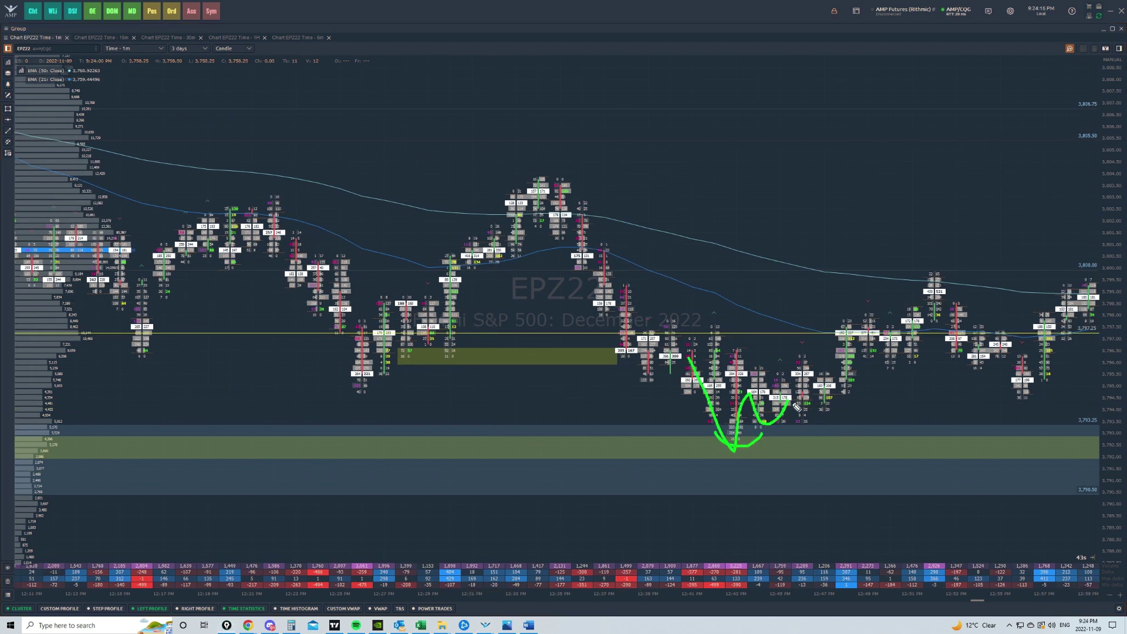
drag(716, 436, 740, 436)
drag(721, 459, 745, 457)
key(Escape)
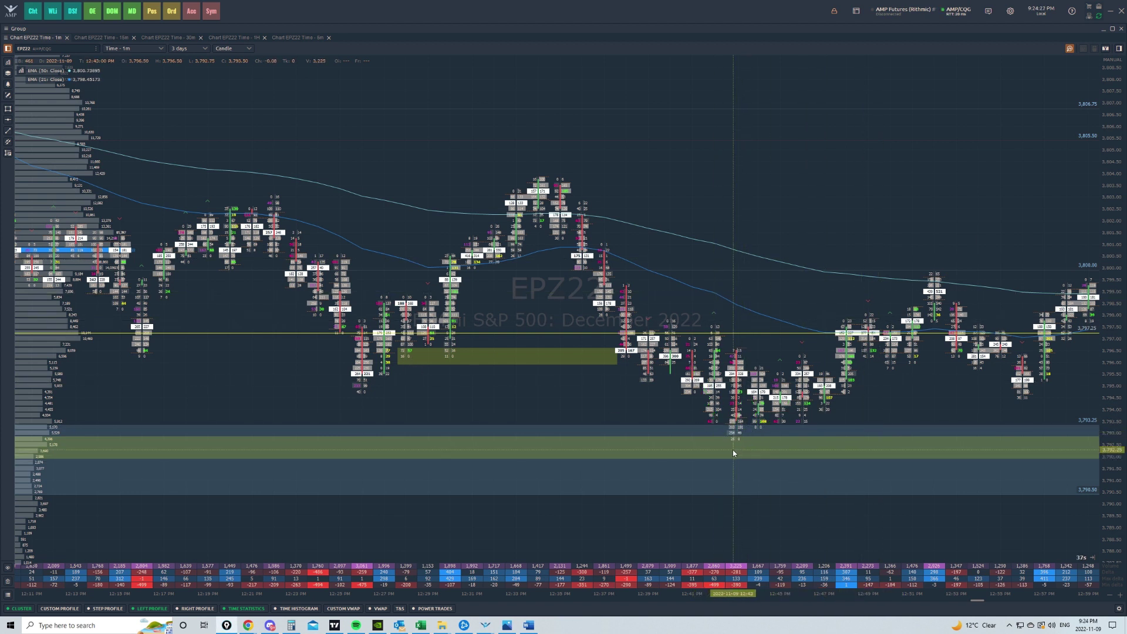
- Examine how price reacts to the green stacked-imbalance zone from its origin through the afternoon candles
scroll(503, 366, down, 5)
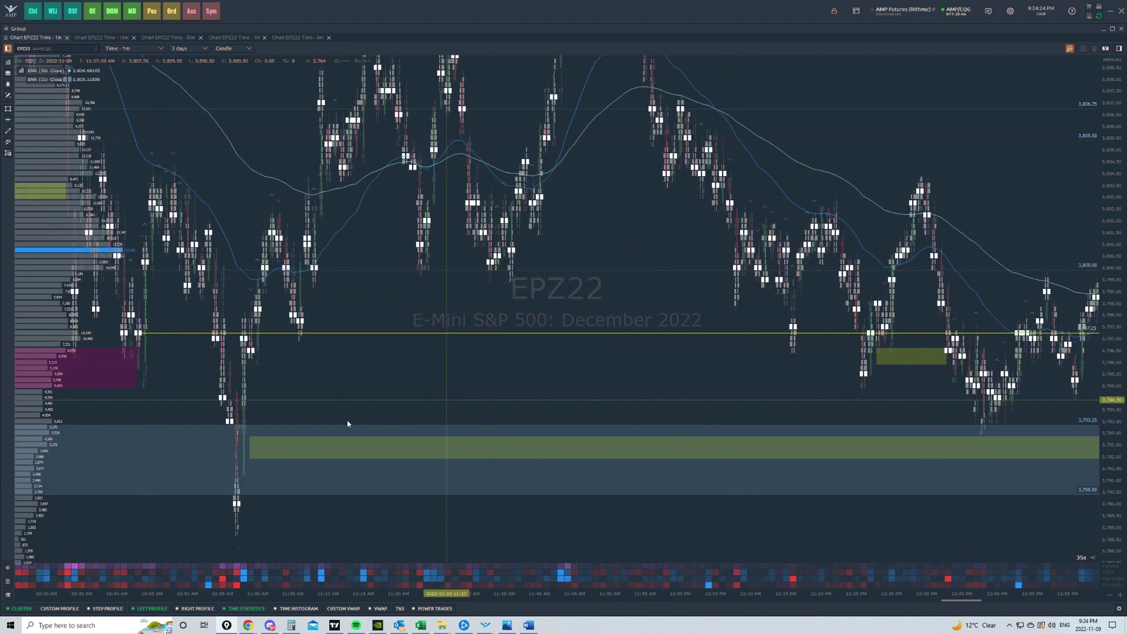
drag(348, 424, 724, 422)
scroll(902, 393, up, 3)
drag(901, 307, 163, 358)
scroll(817, 403, down, 2)
drag(817, 402, 547, 381)
drag(880, 364, 587, 329)
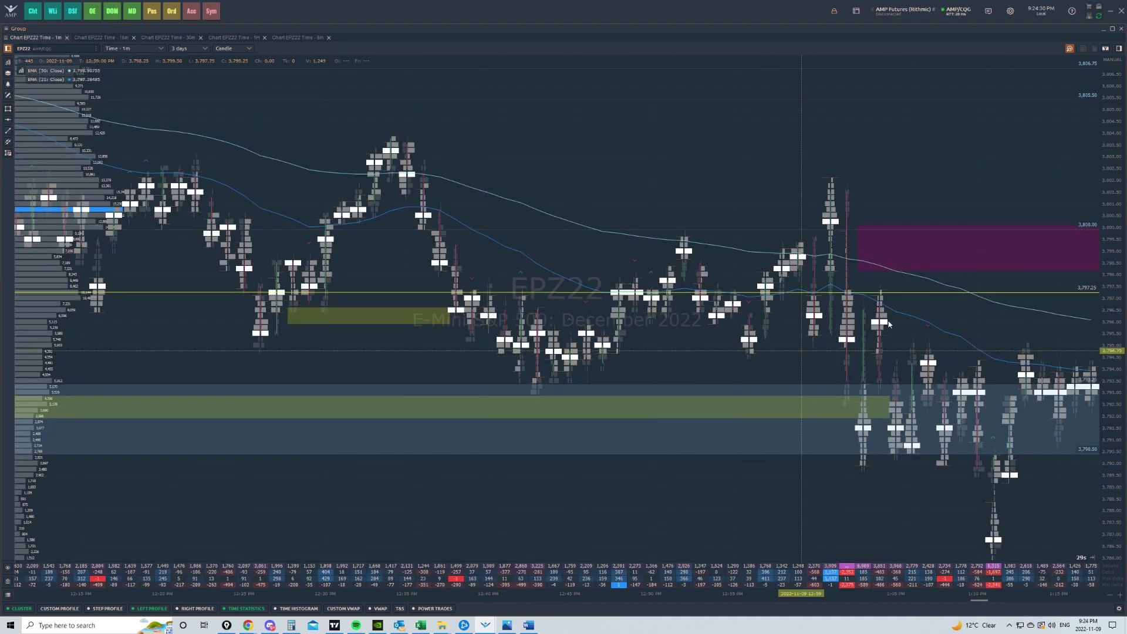
drag(649, 357, 1056, 352)
drag(307, 326, 536, 400)
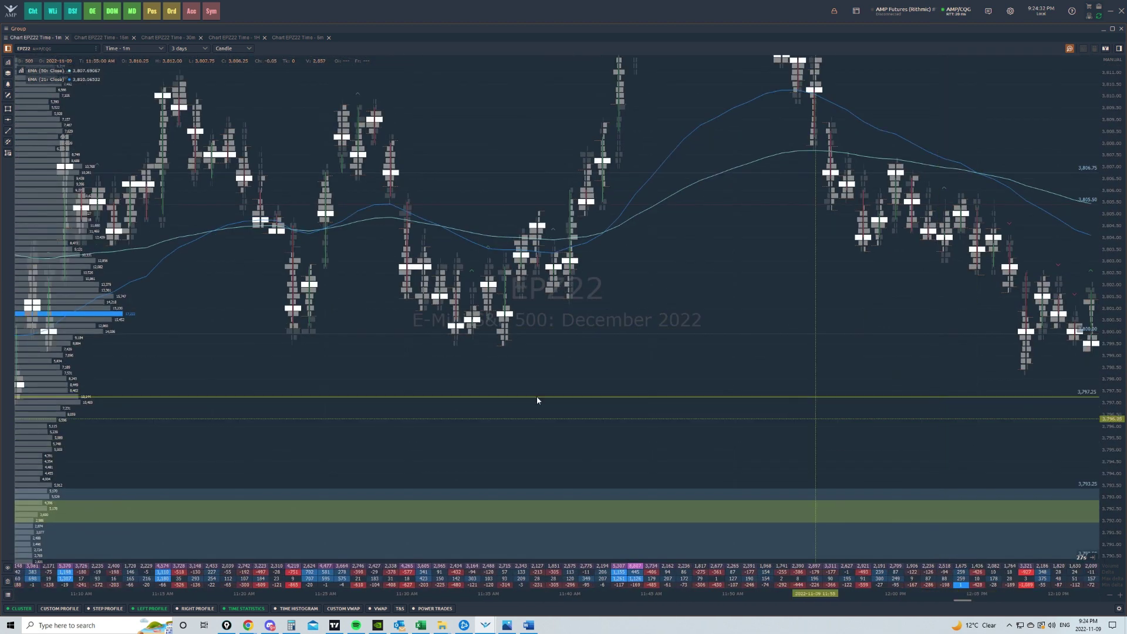
drag(146, 372, 893, 341)
scroll(843, 343, up, 3)
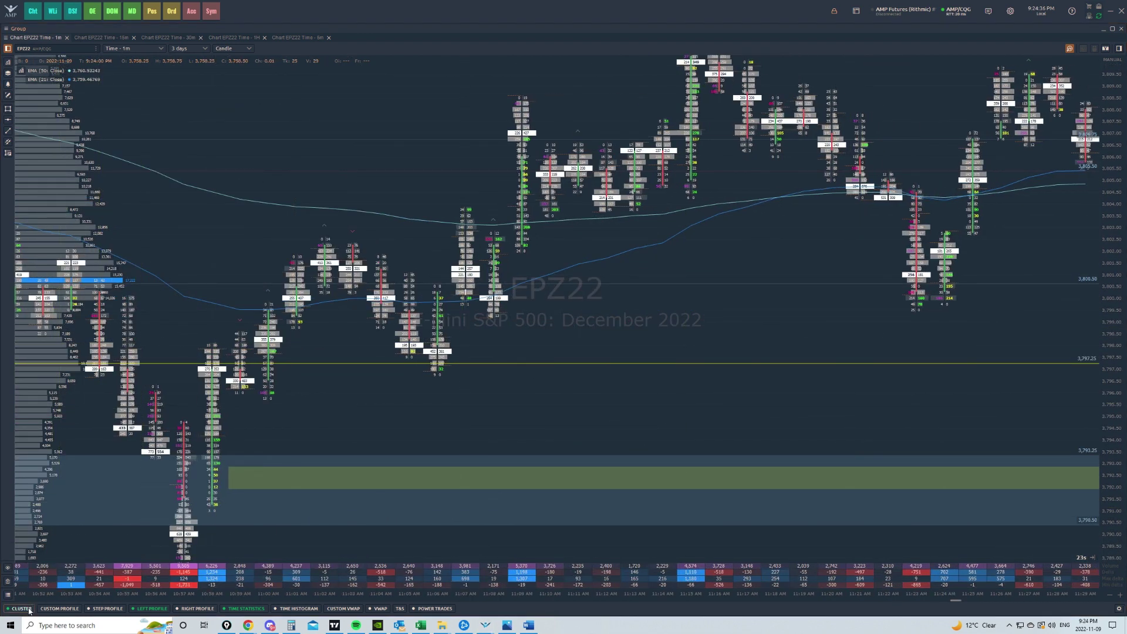
- Reopen the cluster settings and examine the highlight, arrow direction and POC options
right_click(30, 610)
click(77, 591)
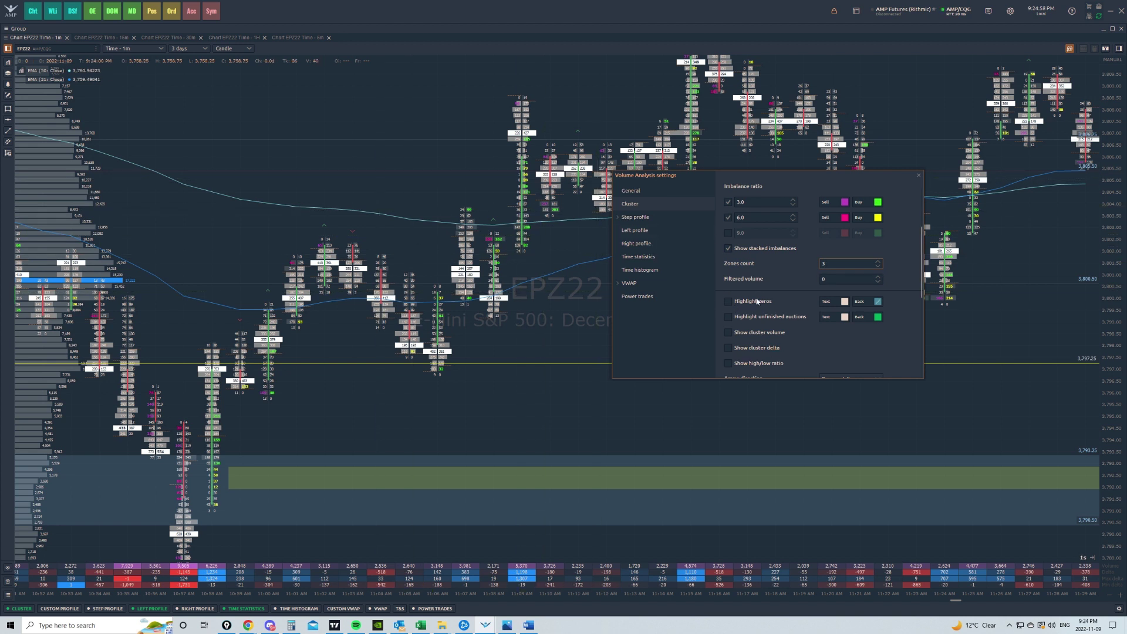
scroll(813, 321, down, 1)
scroll(813, 322, down, 1)
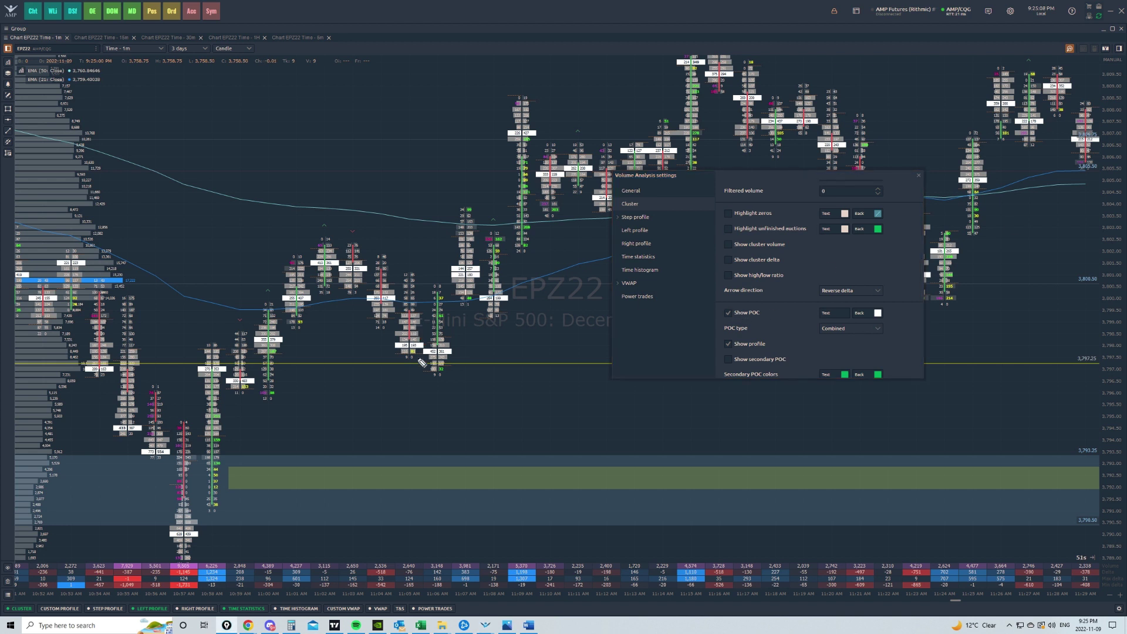
- Mark the POC levels of several candles on the chart with freehand strokes
drag(453, 354, 463, 350)
mouse_move(507, 298)
mouse_down()
mouse_move(523, 292)
mouse_move(491, 268)
mouse_up()
drag(363, 300, 345, 298)
mouse_move(453, 262)
mouse_down()
mouse_move(452, 279)
mouse_move(479, 281)
mouse_up()
drag(280, 339, 295, 339)
drag(311, 298, 358, 260)
- Try a blue background color for the cluster POC and set it back to white
click(876, 316)
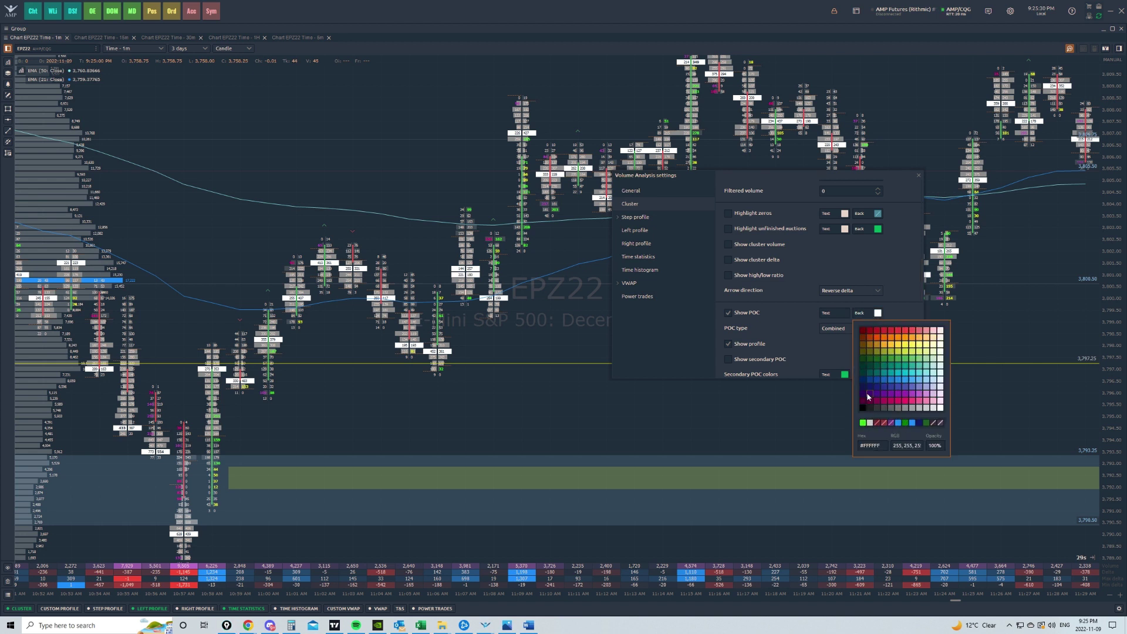
click(888, 382)
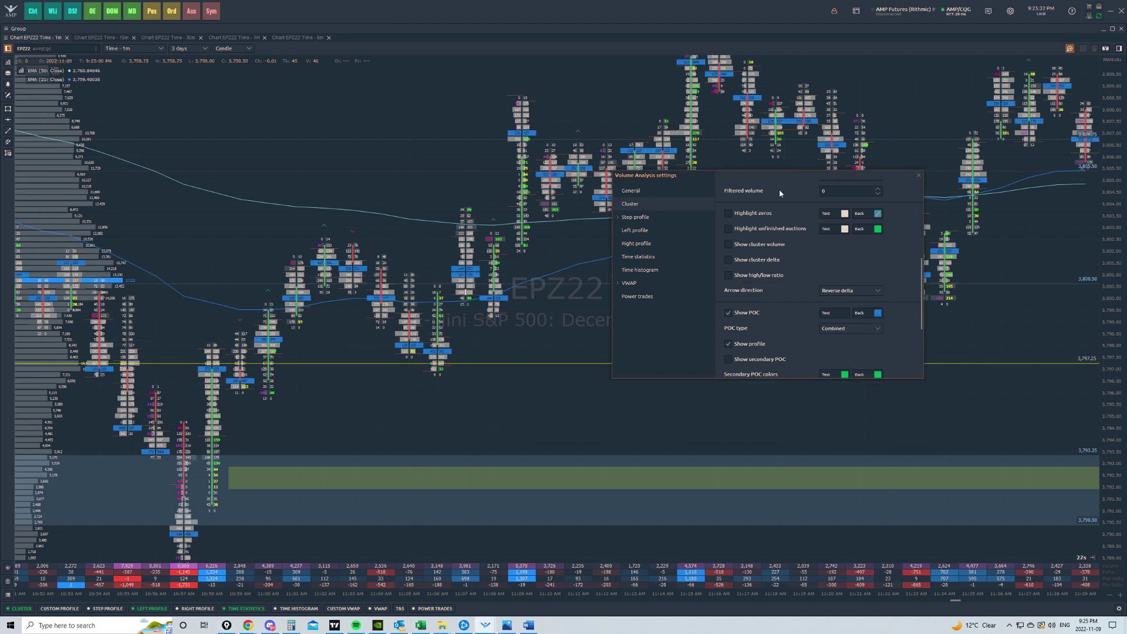
click(878, 313)
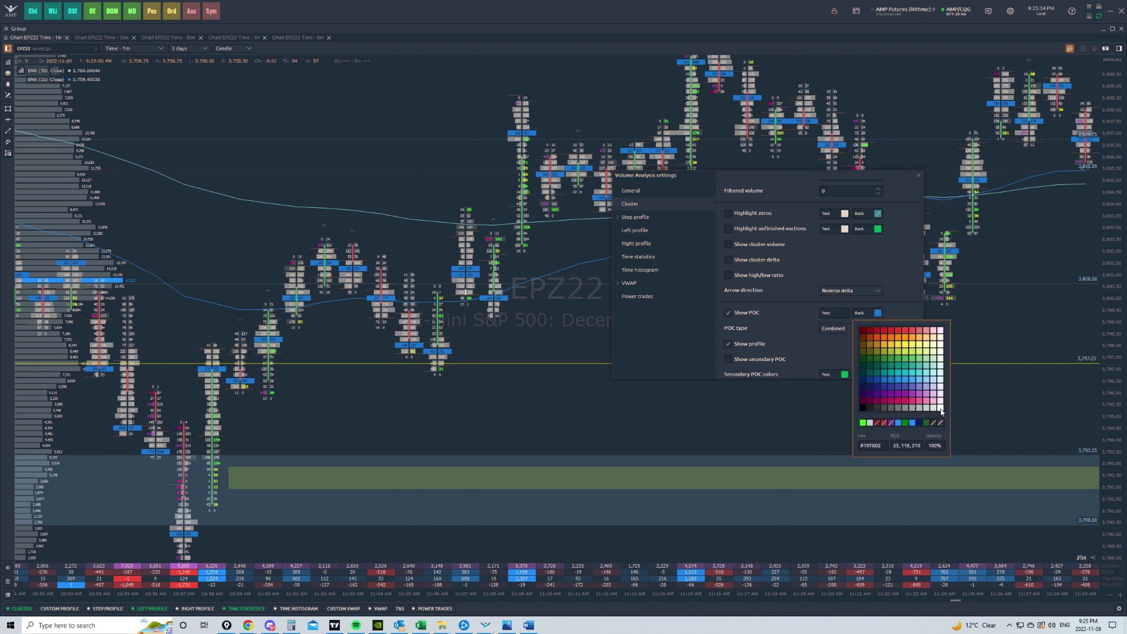
click(940, 409)
- Review the cluster value area options, bracket the tall green candle's range with freehand lines, and clear the drawings
scroll(795, 333, down, 2)
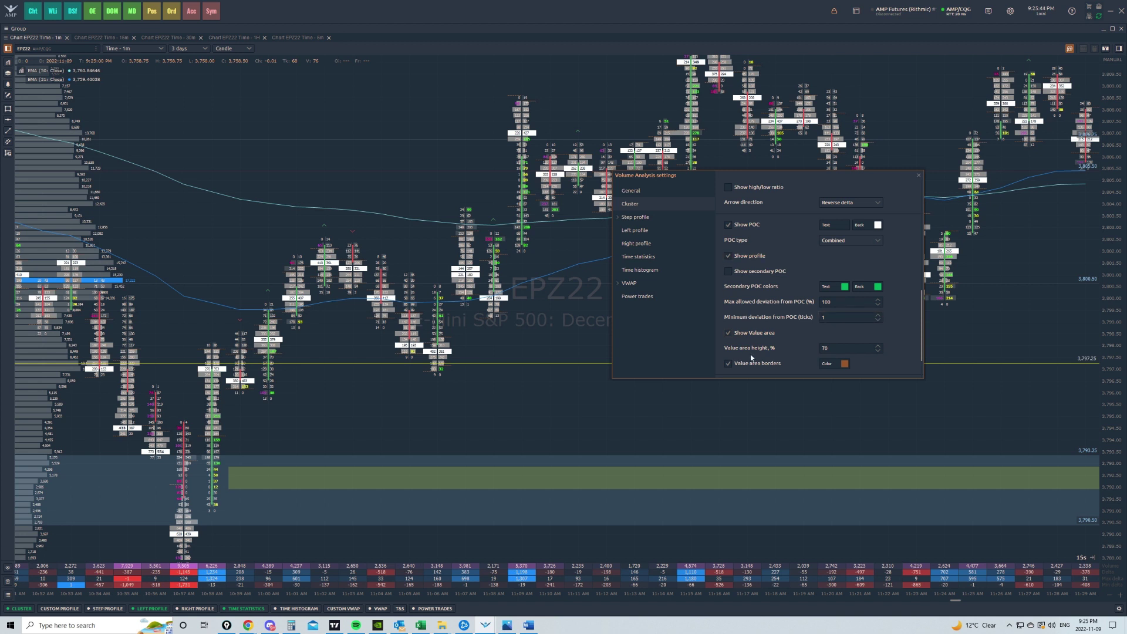
scroll(771, 332, down, 1)
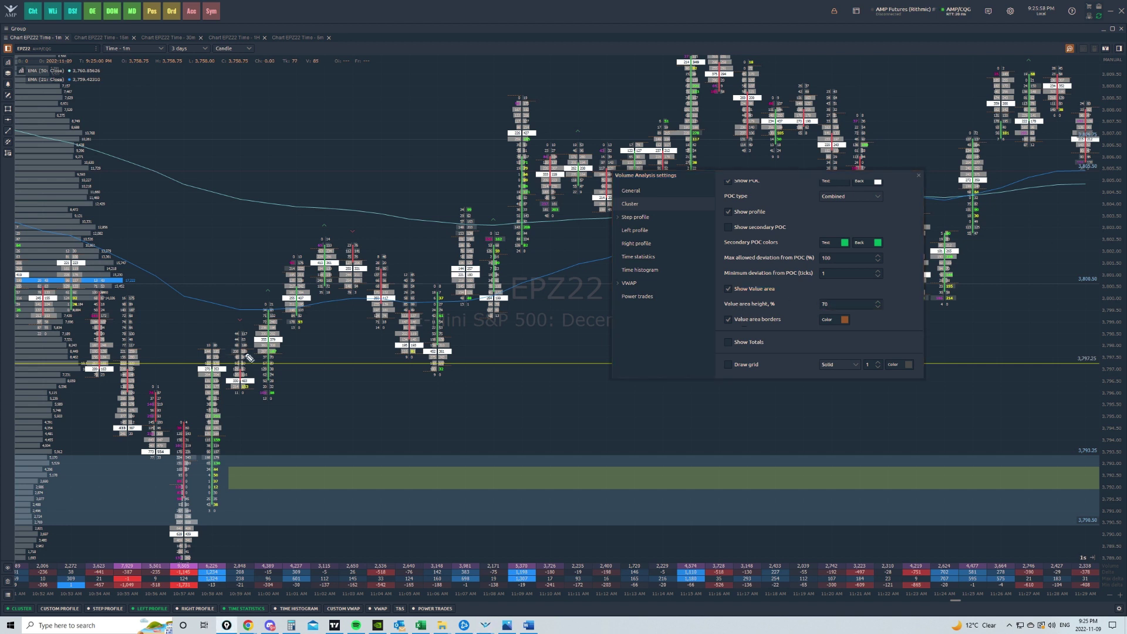
drag(182, 341, 223, 338)
drag(203, 515, 219, 514)
mouse_move(217, 344)
mouse_down()
mouse_move(232, 382)
mouse_move(216, 435)
mouse_up()
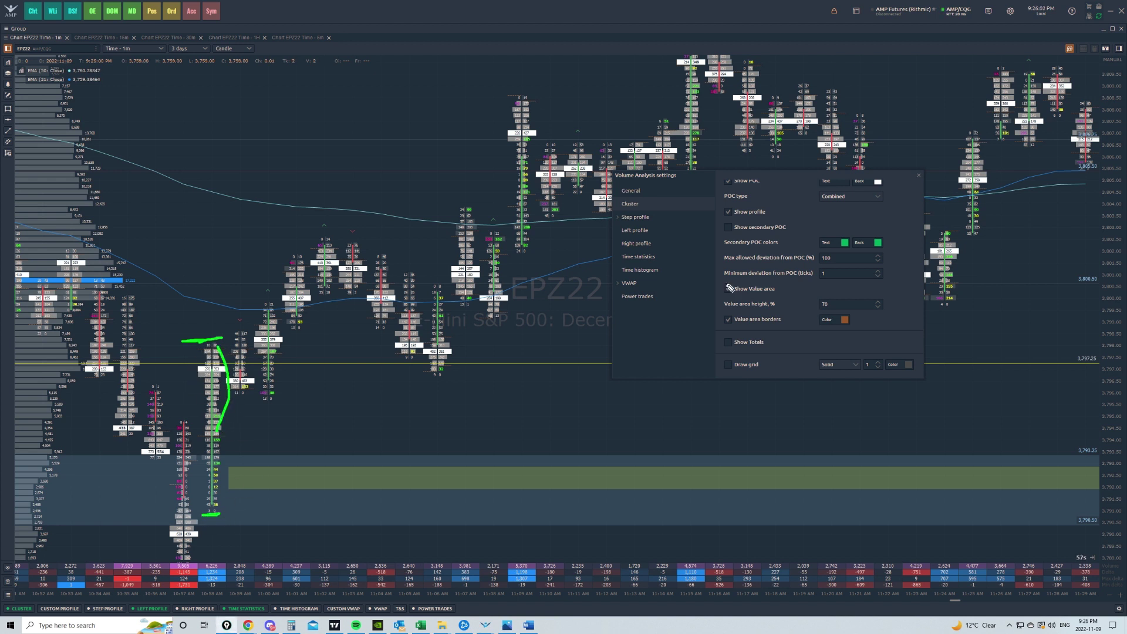
key(Escape)
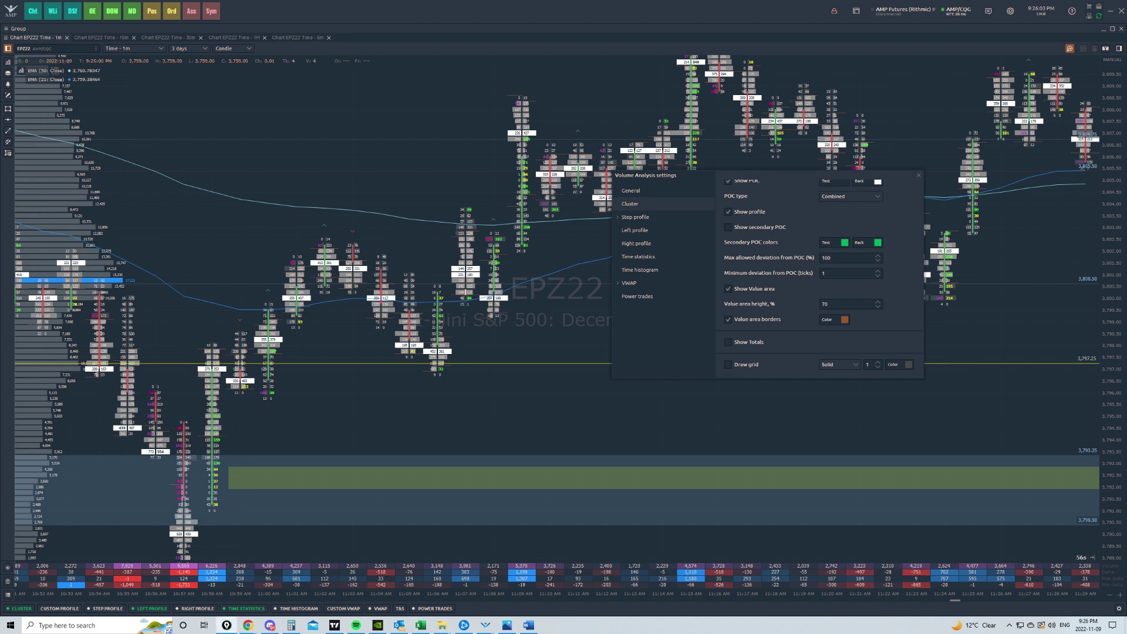
- Set the cluster value area border color to blue and inspect the borders on the candles around the session low
click(843, 321)
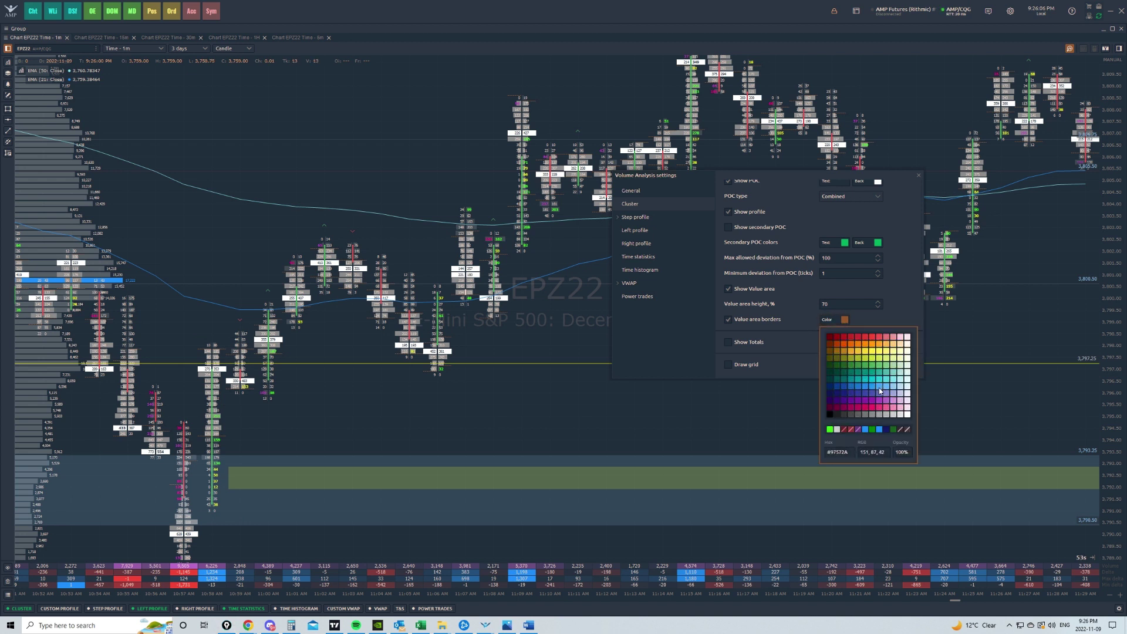
click(865, 430)
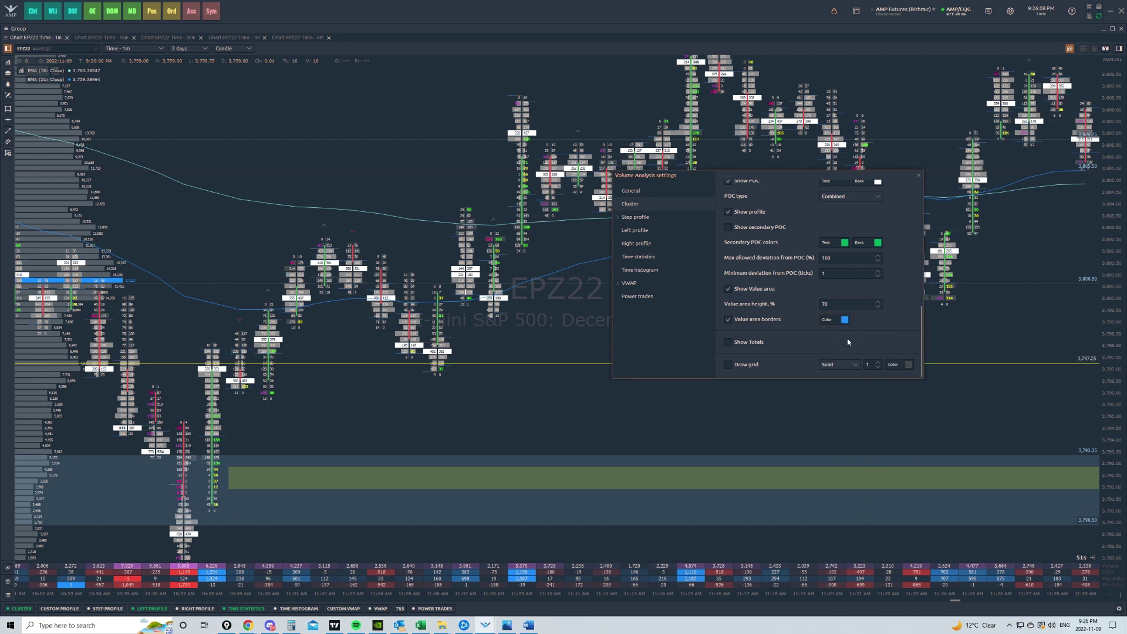
drag(485, 427, 649, 403)
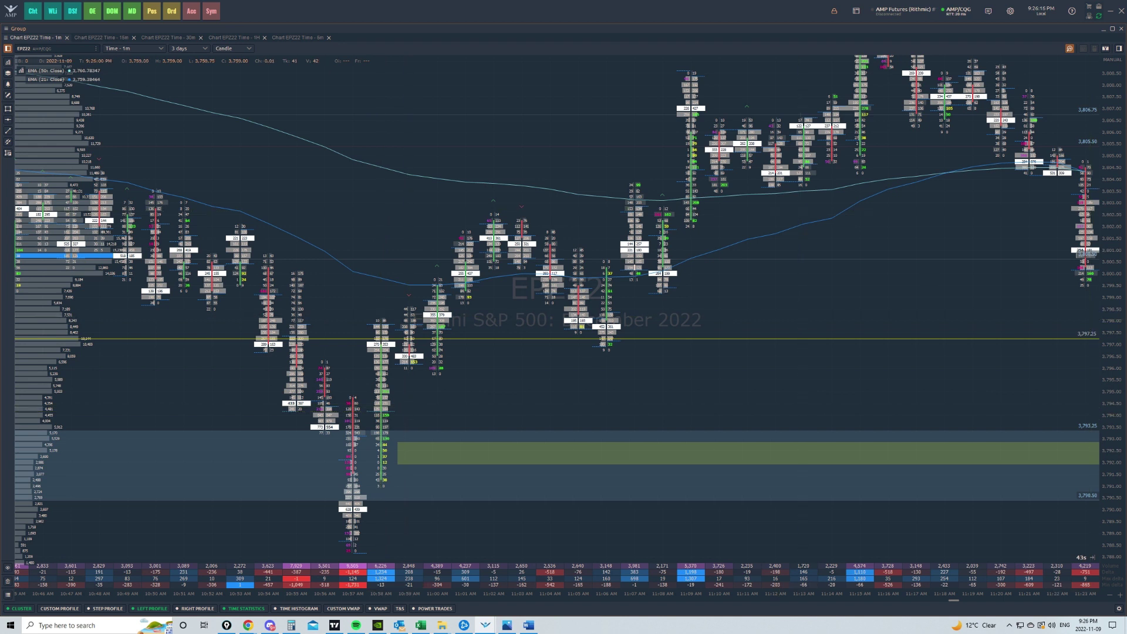
mouse_move(392, 322)
mouse_down()
mouse_move(399, 419)
mouse_move(358, 369)
mouse_move(365, 419)
mouse_up()
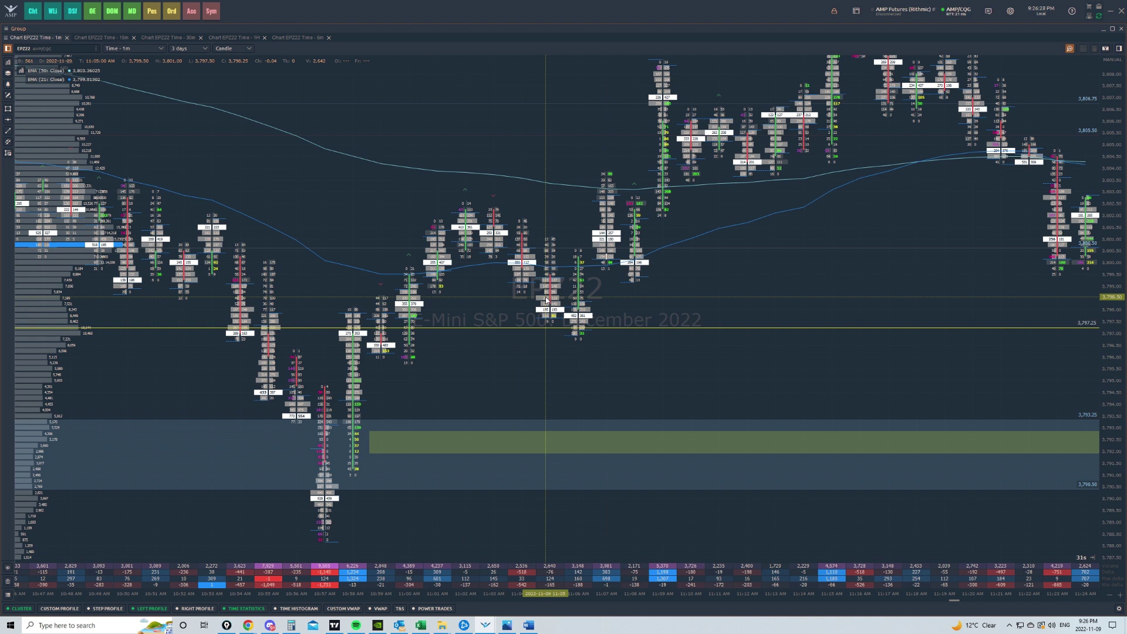
- Review the last cluster options, including totals and grid, and close the settings
click(20, 608)
click(79, 591)
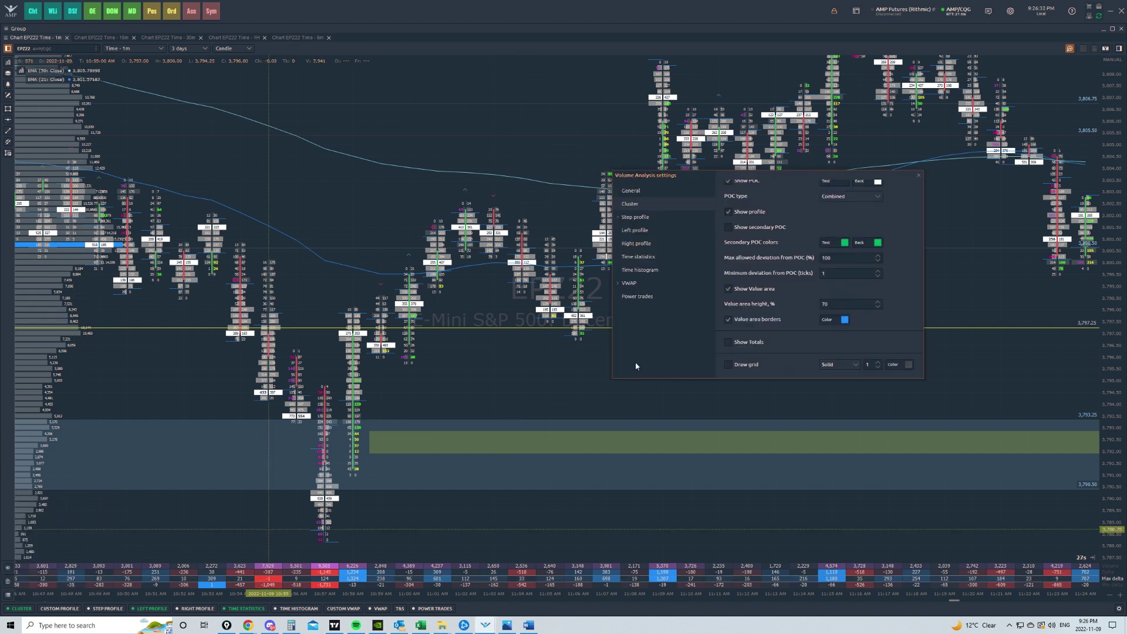
scroll(645, 361, down, 3)
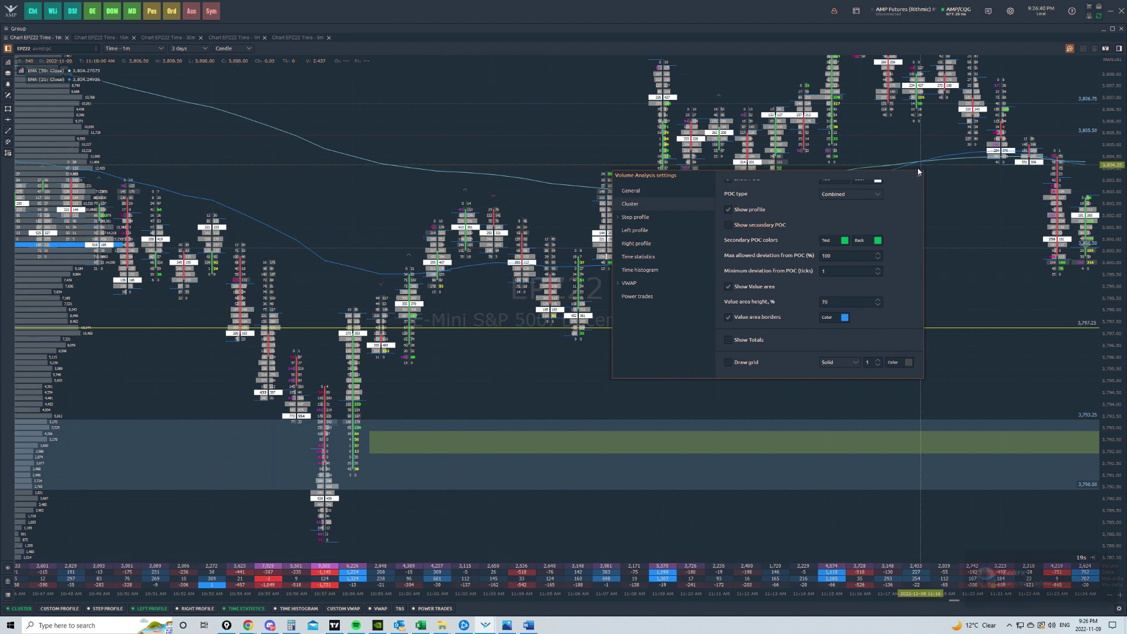
key(Escape)
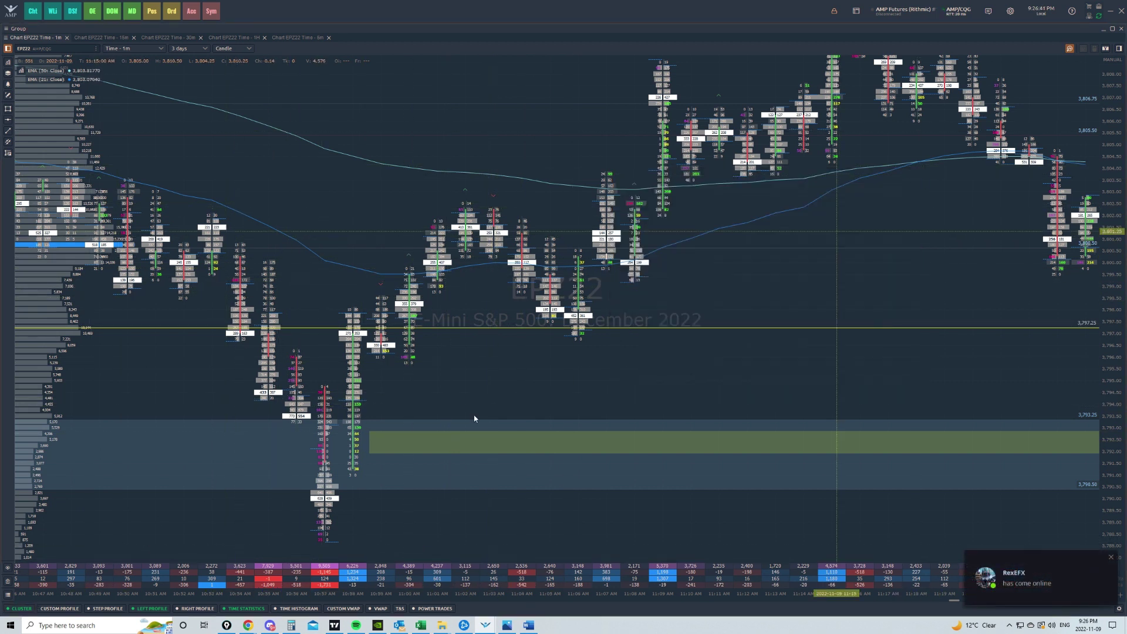
- Check the left profile's data type and period options, and examine today's volume profile against the day's zones
click(152, 609)
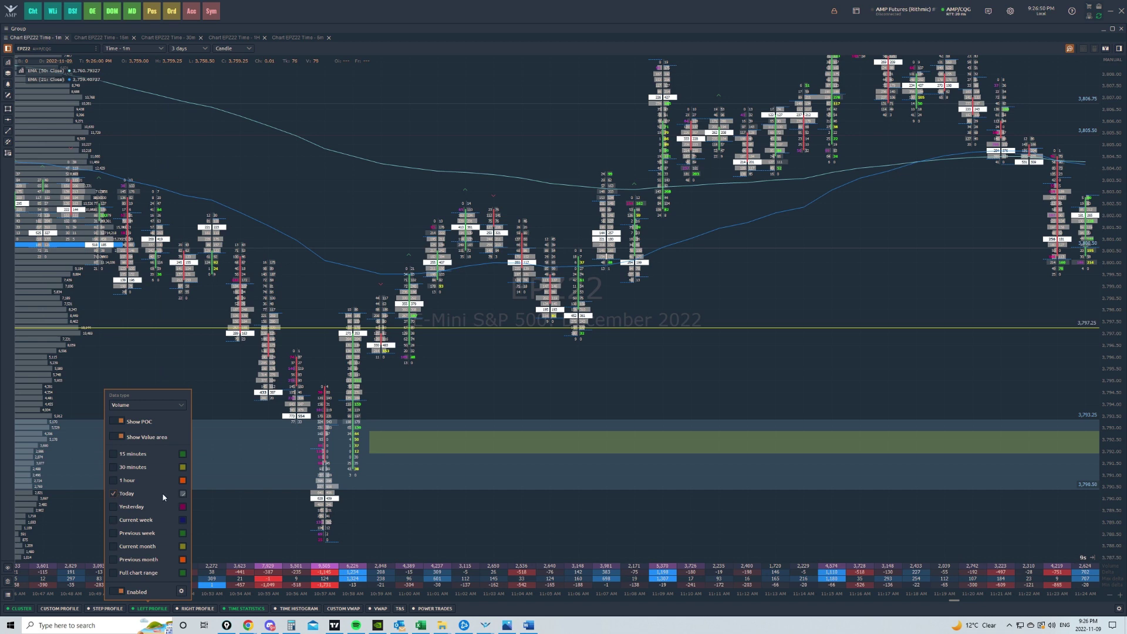
click(236, 396)
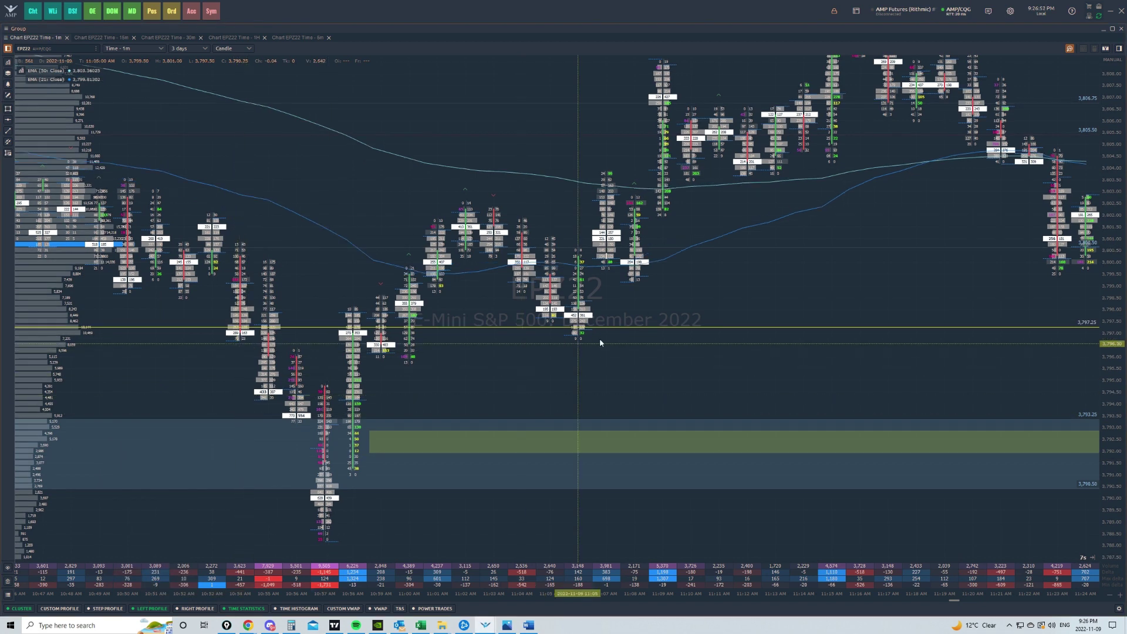
scroll(599, 338, down, 3)
scroll(1109, 191, down, 3)
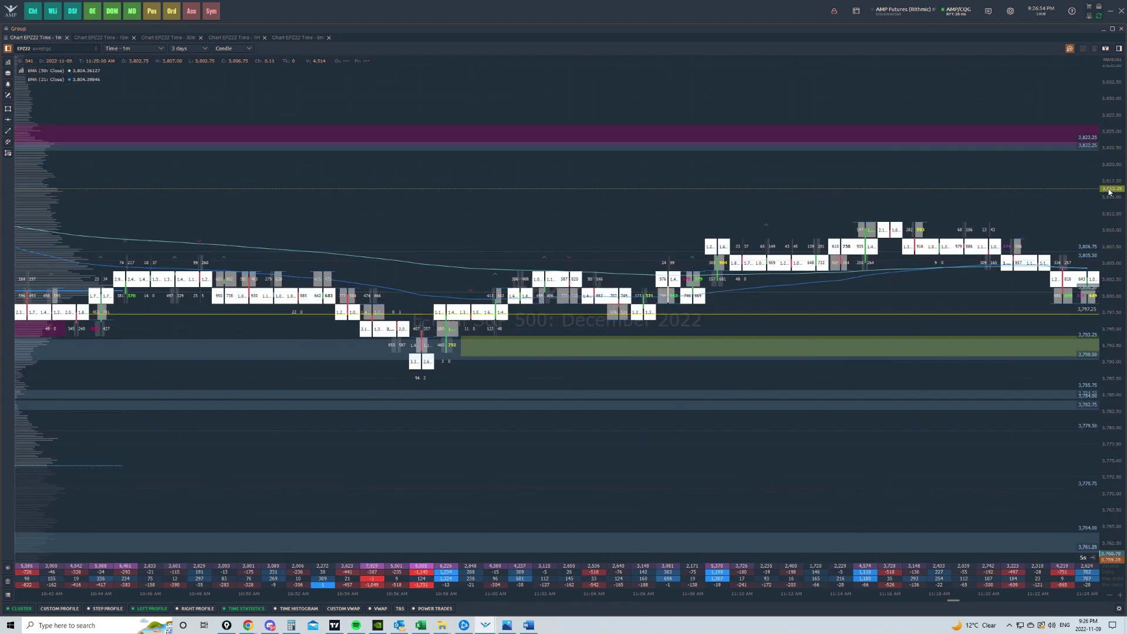
scroll(1109, 191, down, 2)
scroll(772, 310, down, 3)
scroll(371, 408, down, 3)
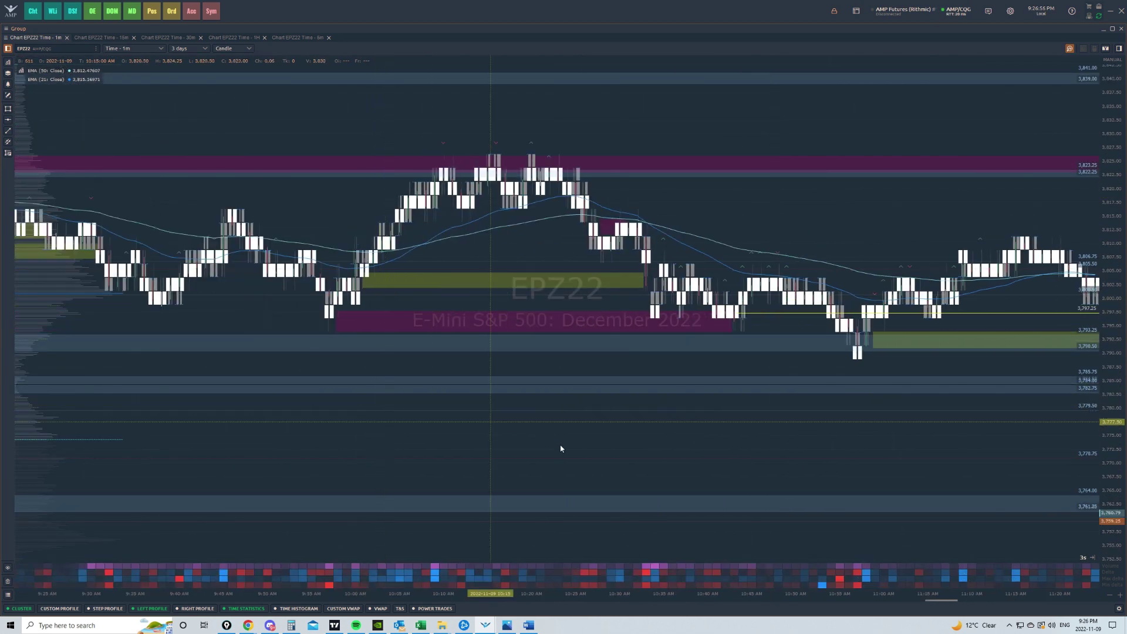
drag(566, 440, 555, 490)
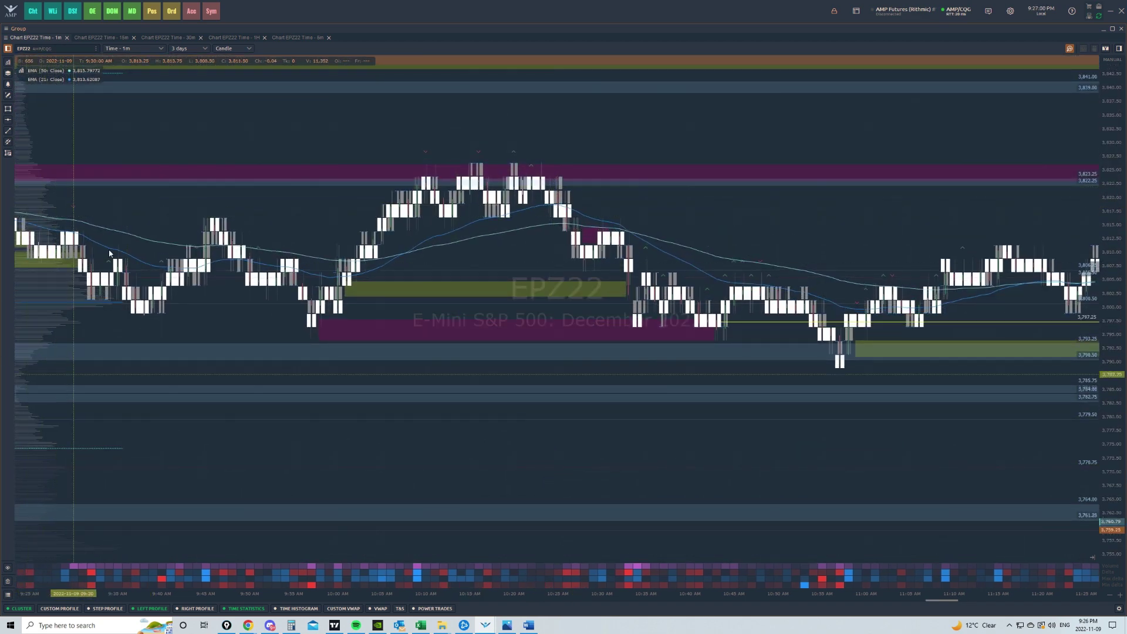
scroll(297, 292, down, 2)
scroll(297, 291, down, 4)
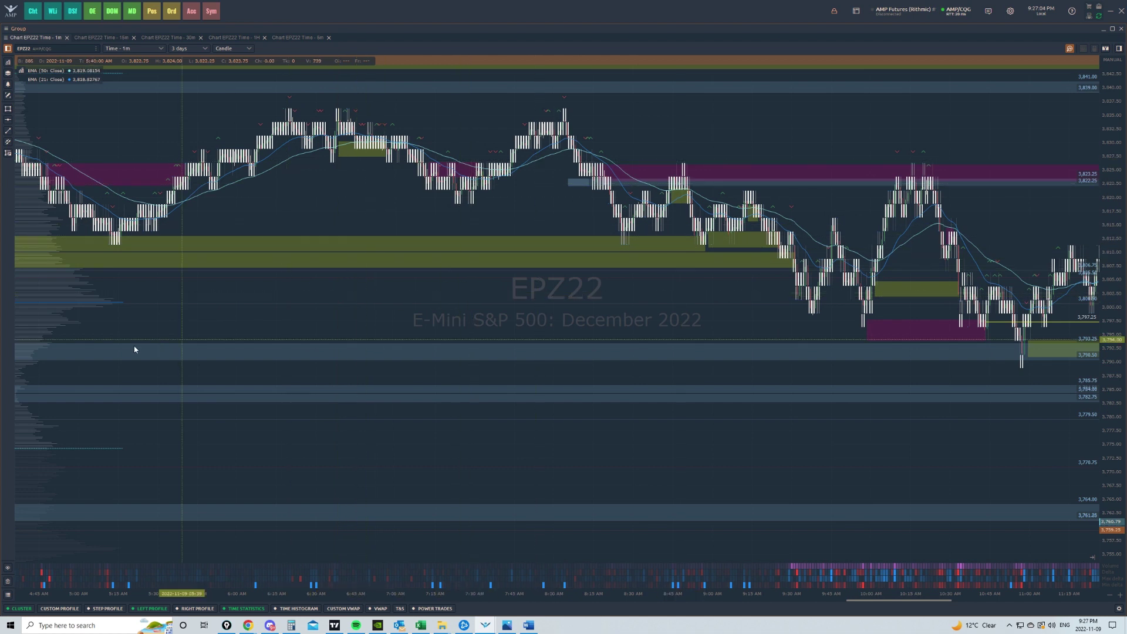
- Zoom in on the candles around the session low and set the left profile's histogram width to 30%
scroll(328, 299, up, 5)
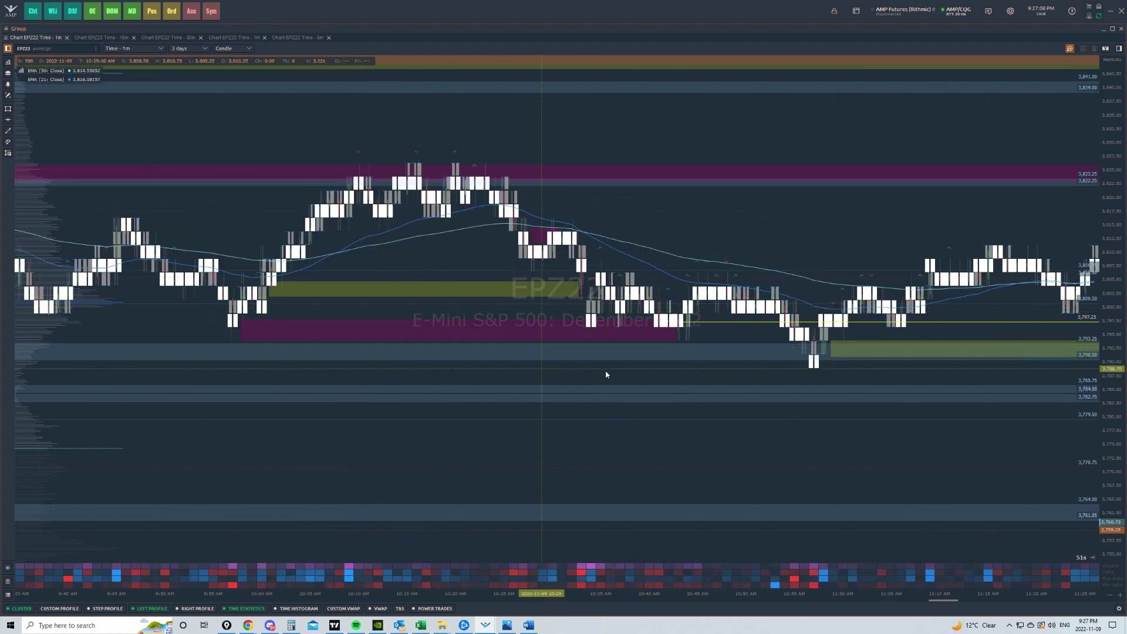
scroll(606, 370, up, 3)
scroll(1114, 413, up, 2)
scroll(1113, 413, up, 3)
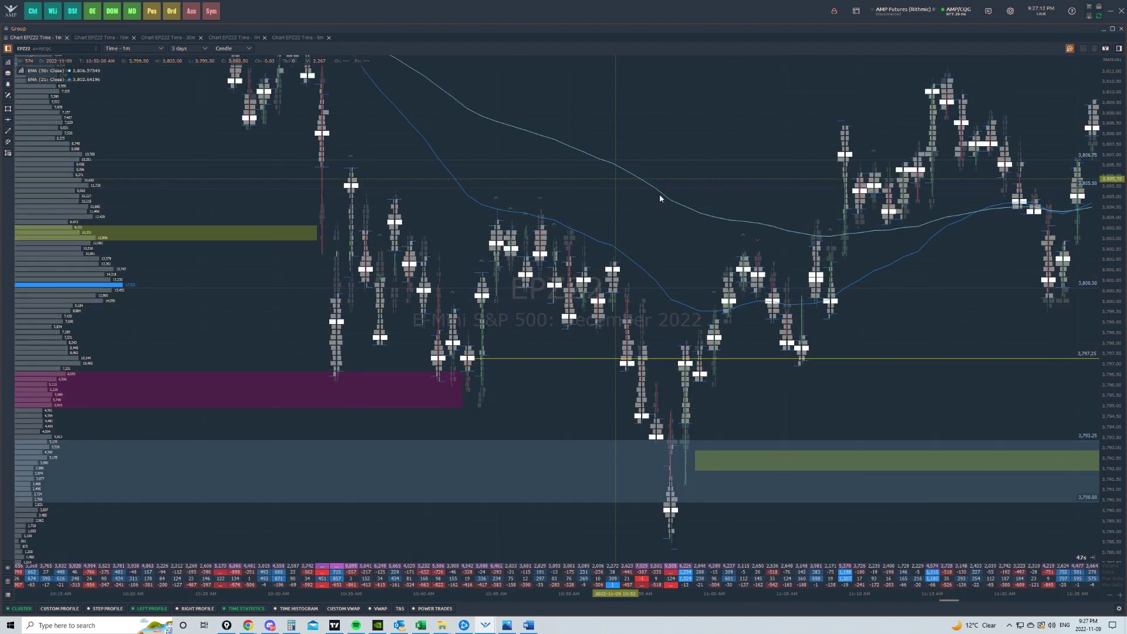
scroll(659, 194, up, 2)
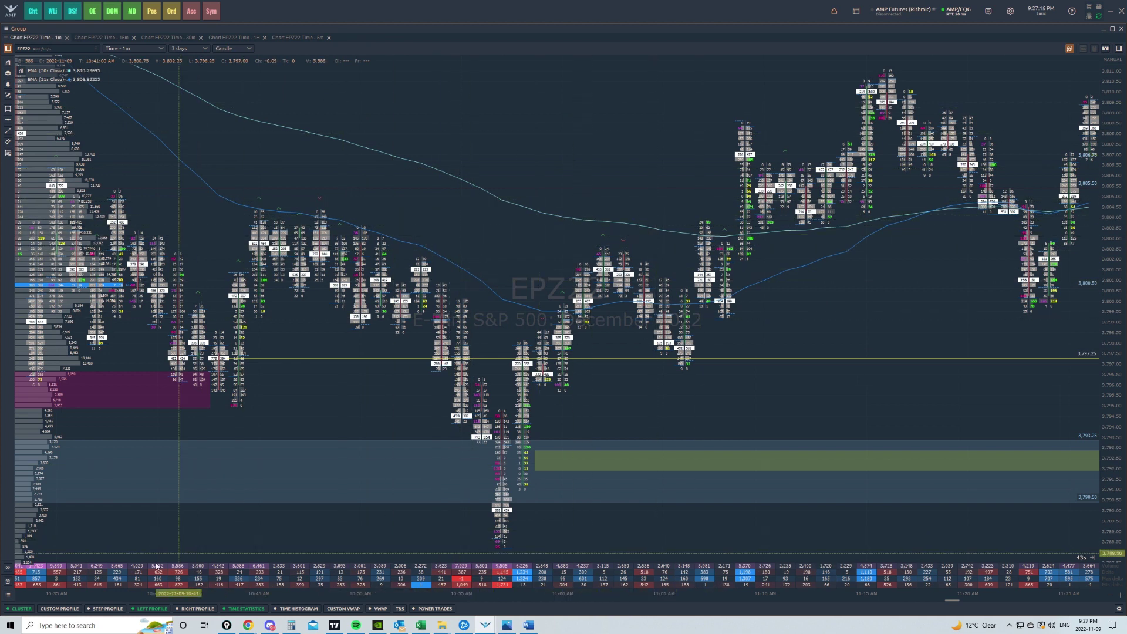
click(150, 608)
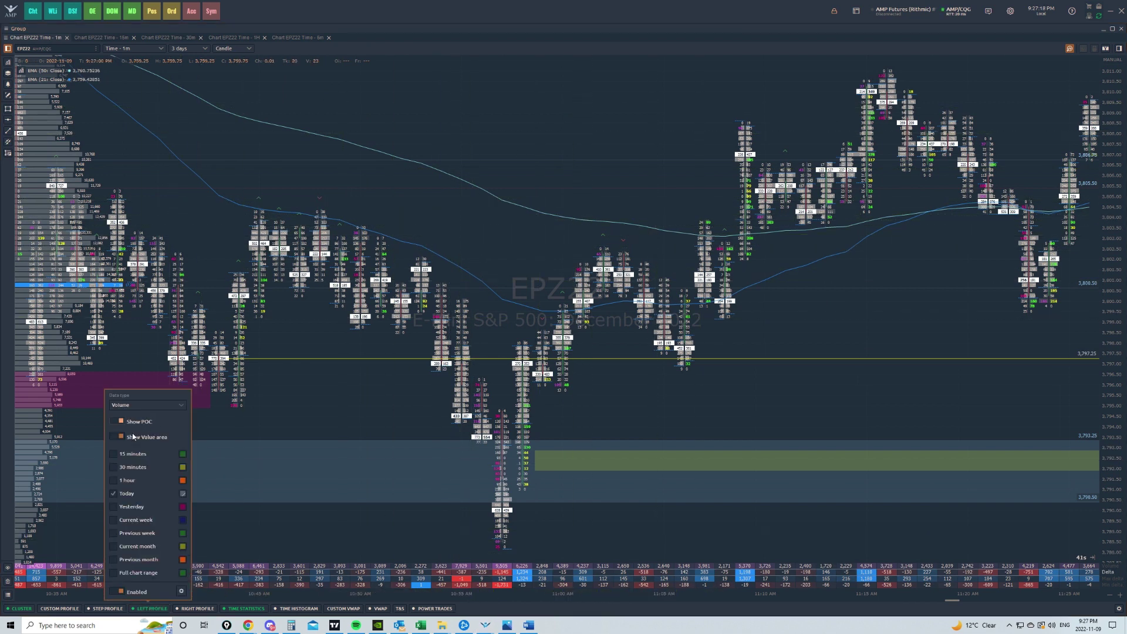
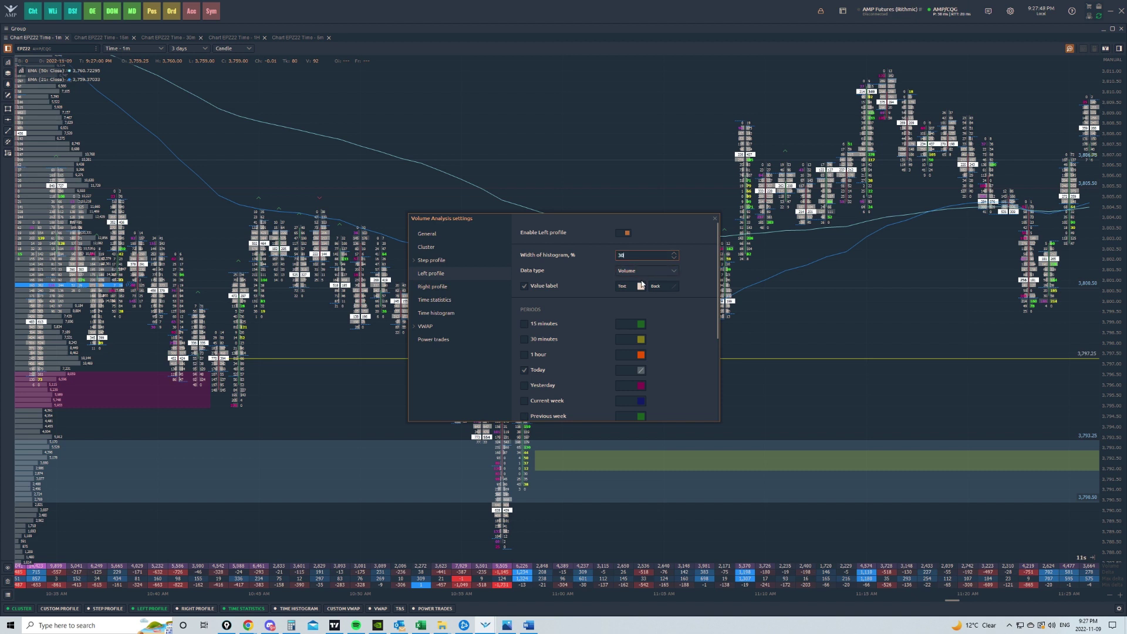
click(675, 229)
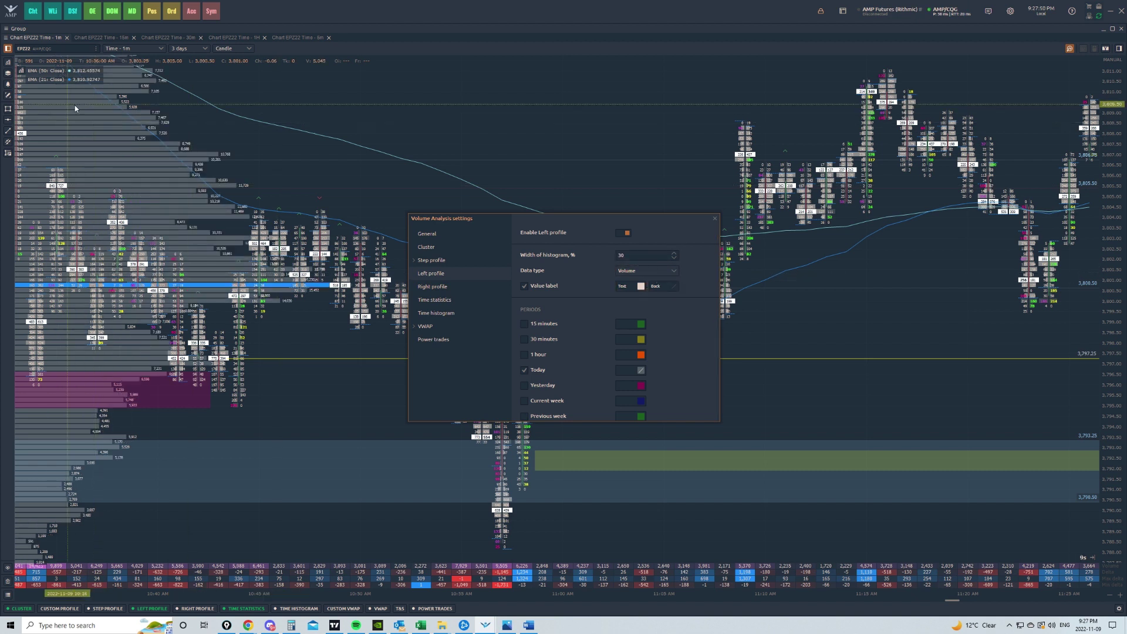
- Set the left profile's histogram width to 10% and close the settings
double_click(636, 256)
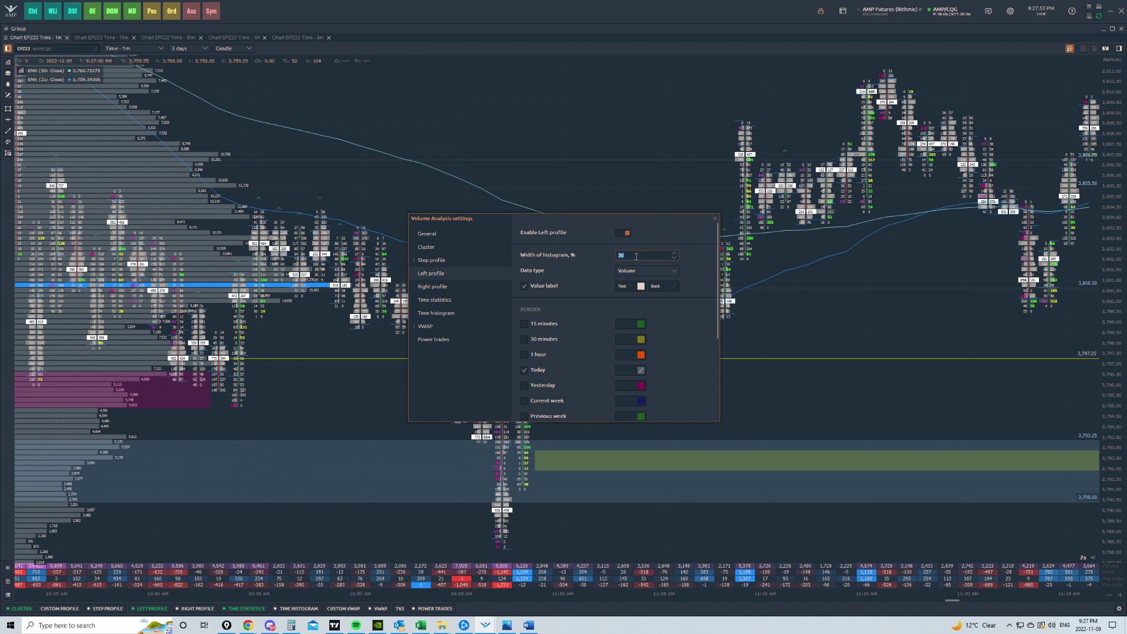
key(Return)
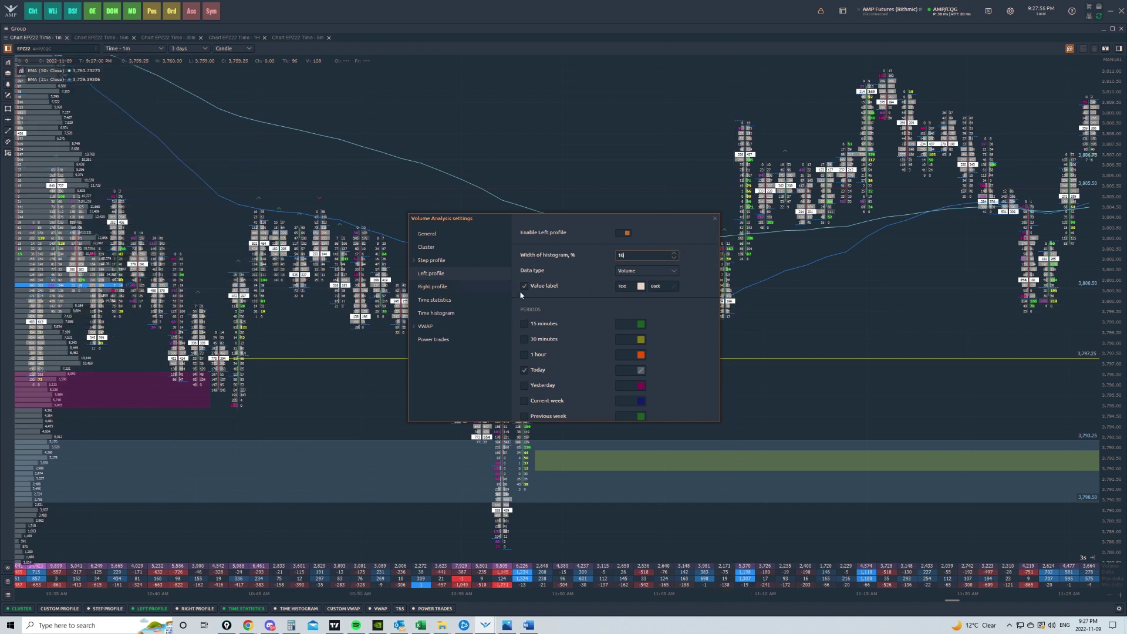
click(470, 136)
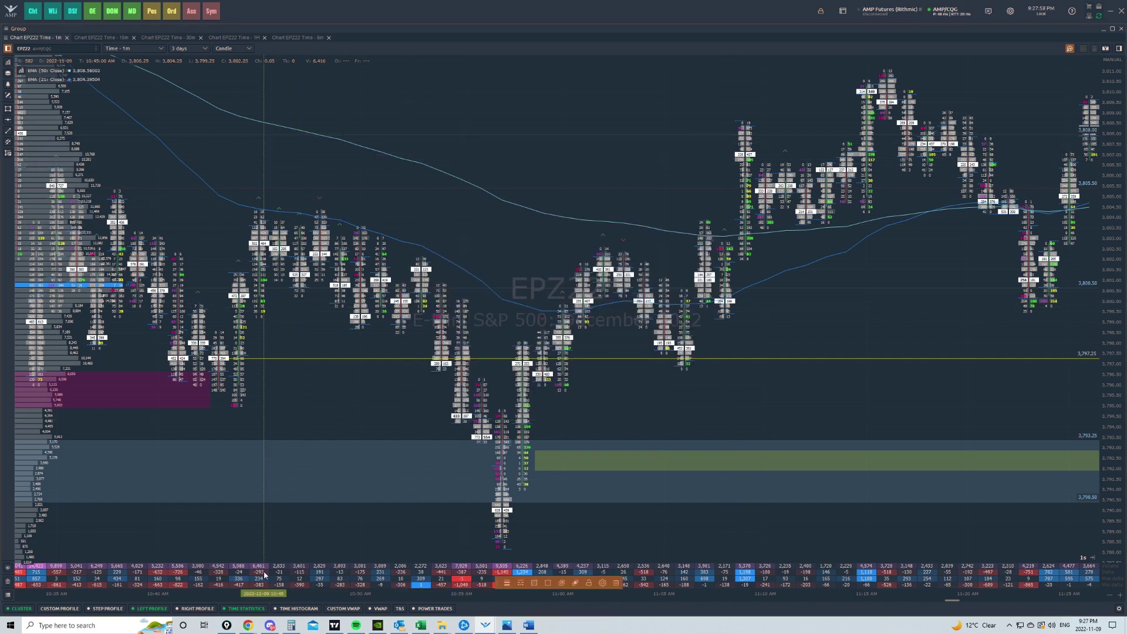
- Review the left profile's period options, the Today color choices, and the POC and value area settings
click(152, 608)
click(181, 591)
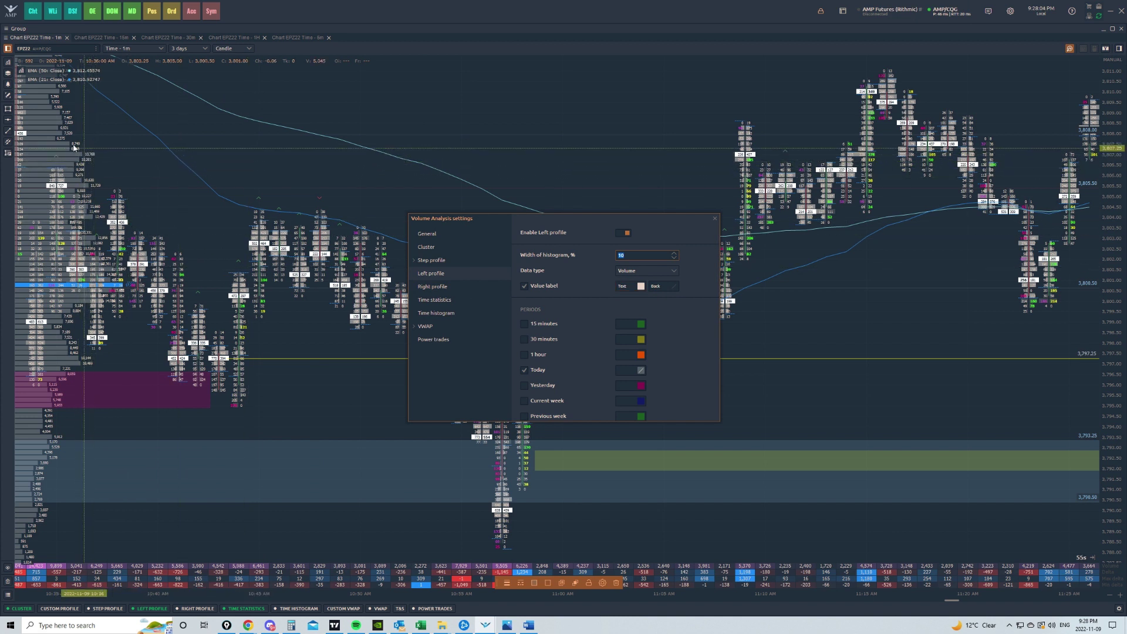
scroll(677, 314, down, 1)
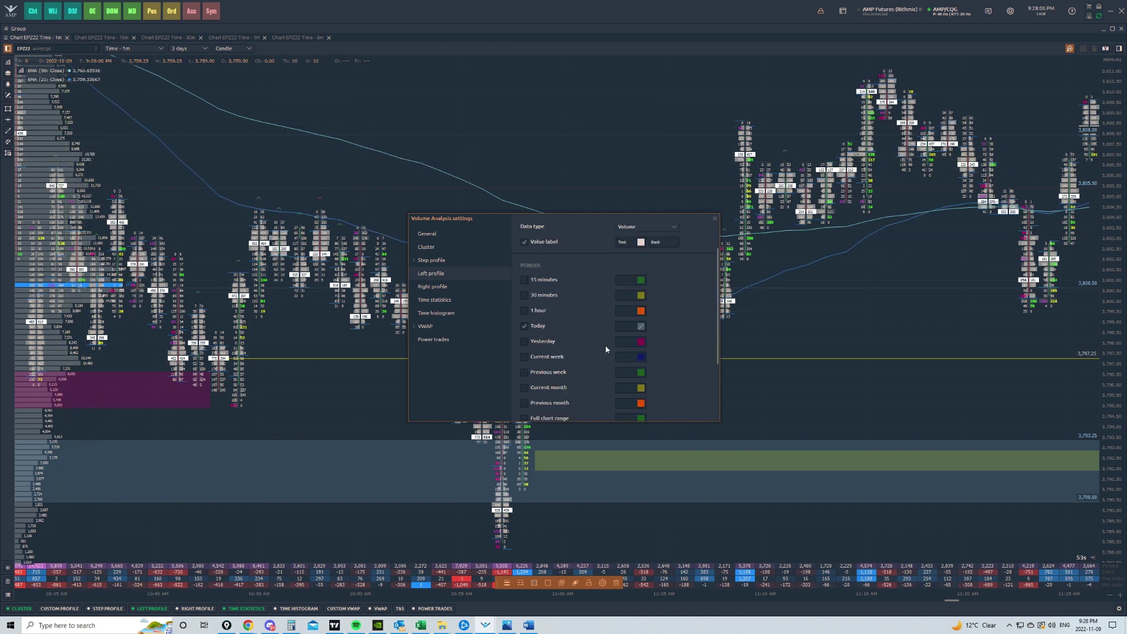
click(640, 326)
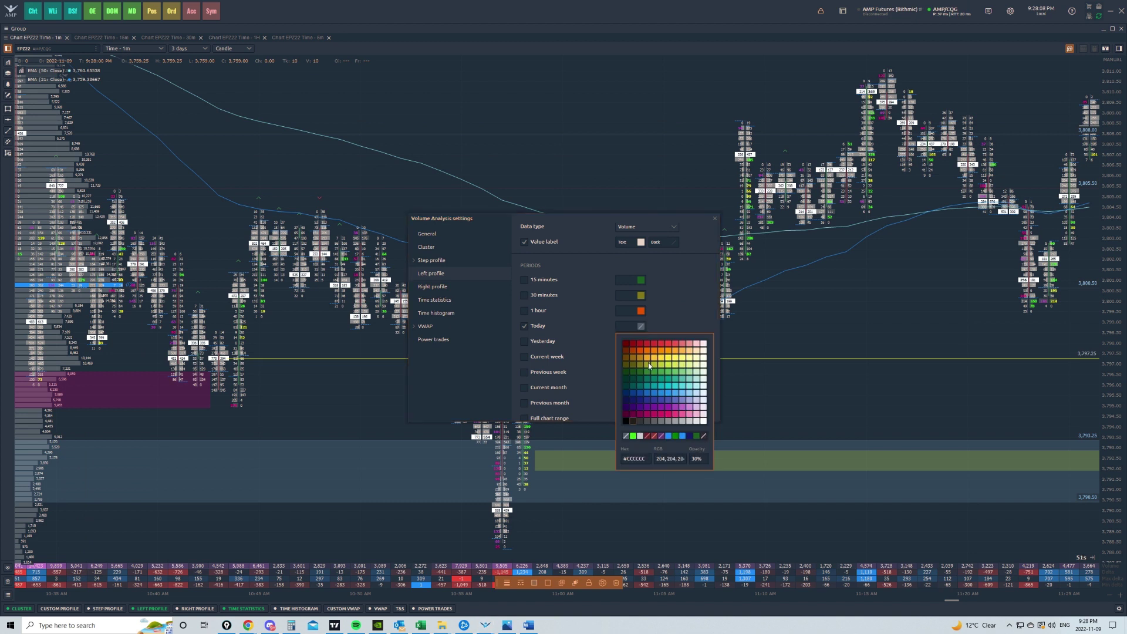
click(485, 349)
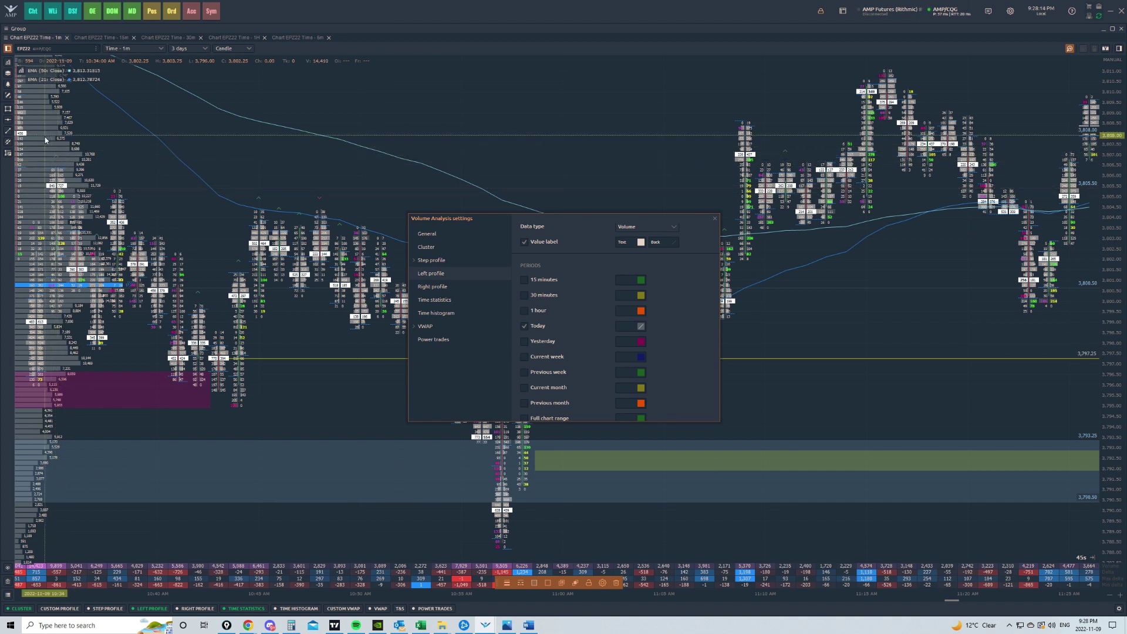
scroll(654, 328, down, 3)
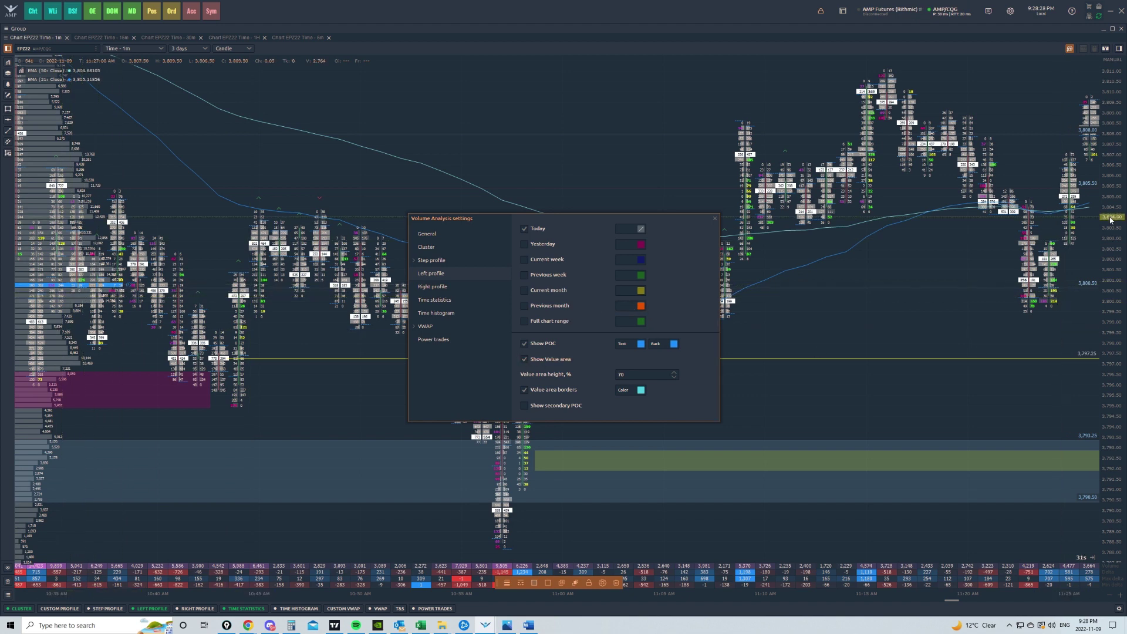
- Compress the price scale, mark the profile's upper and lower value area borders with freehand strokes, and undo the lower mark
scroll(1110, 220, down, 5)
scroll(1109, 219, down, 2)
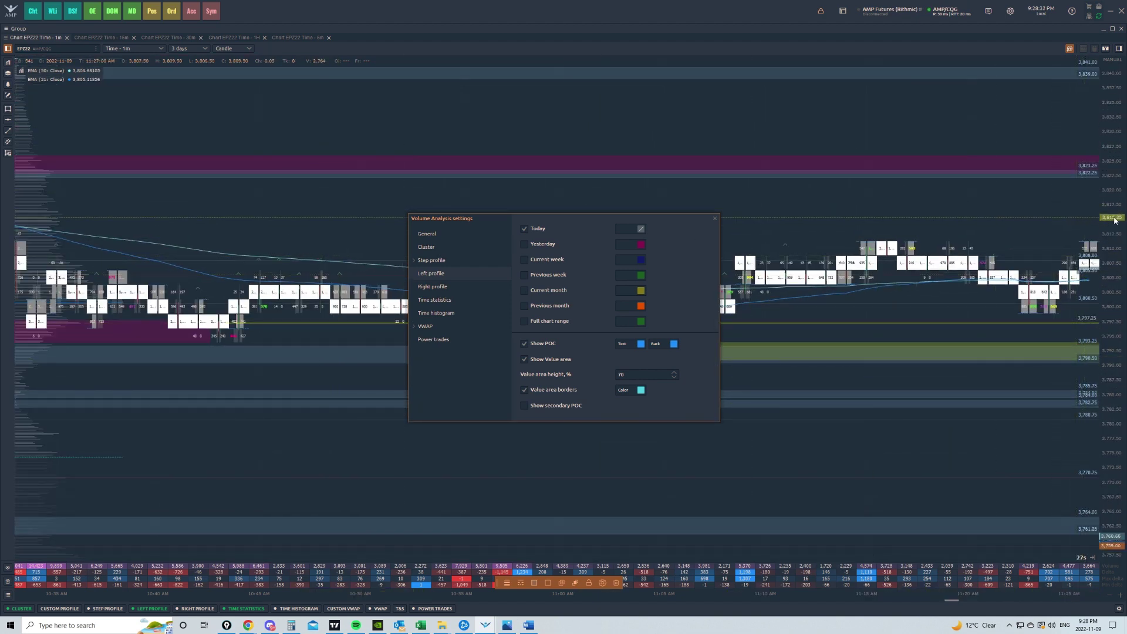
scroll(1112, 221, down, 2)
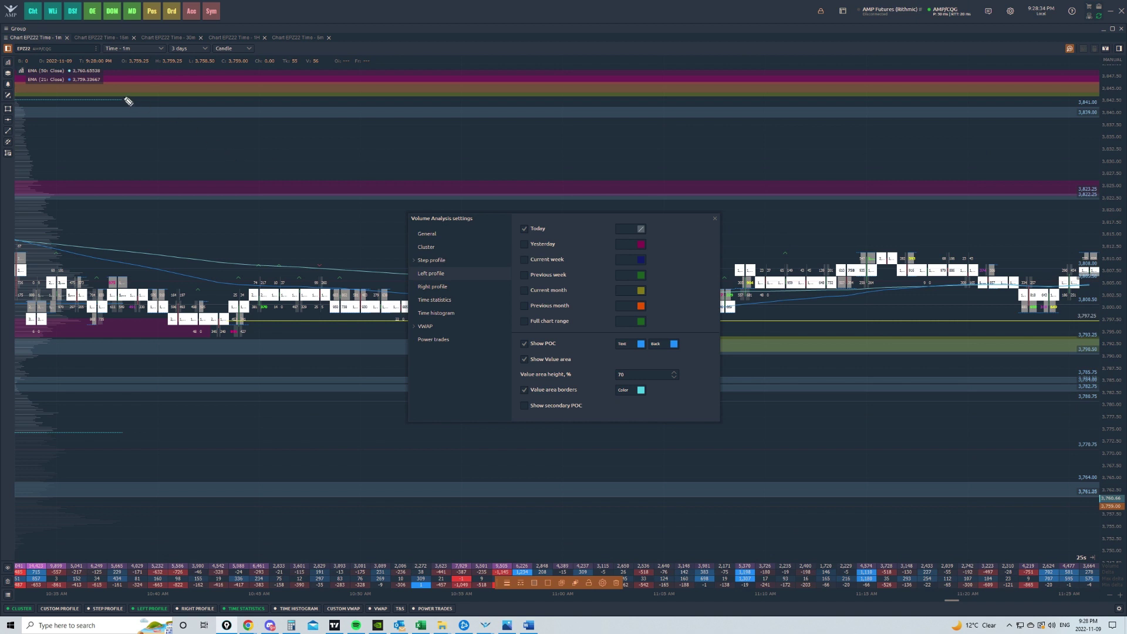
drag(116, 100, 132, 98)
drag(133, 434, 104, 434)
key(ctrl+z)
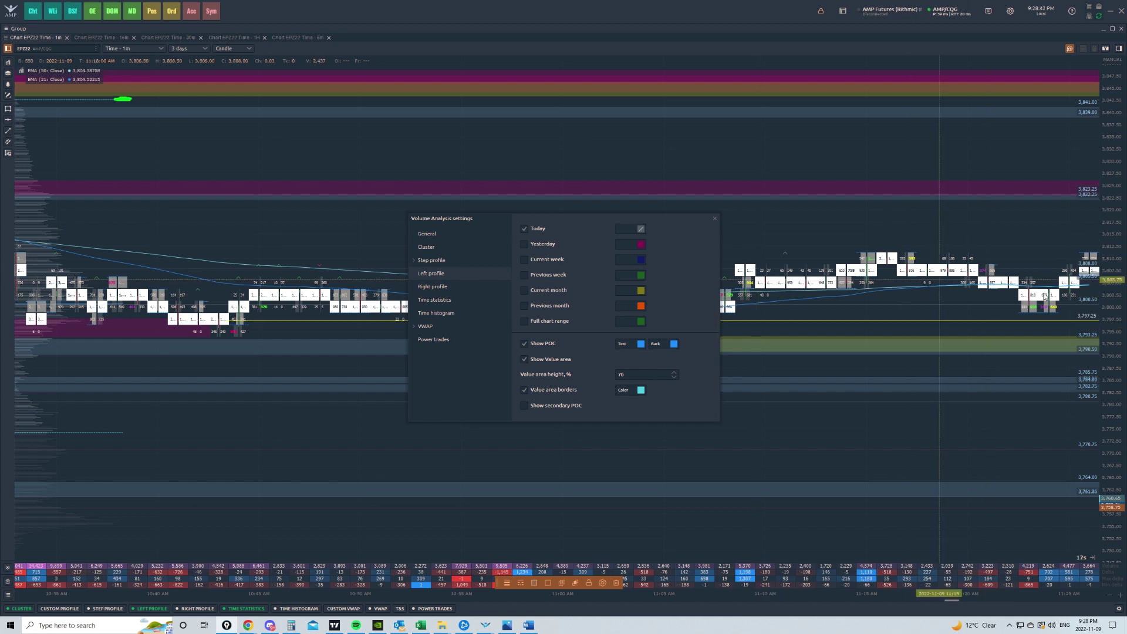
- Restore the stretched price scale, close the left profile settings, and open the time statistics settings
scroll(1112, 303, up, 3)
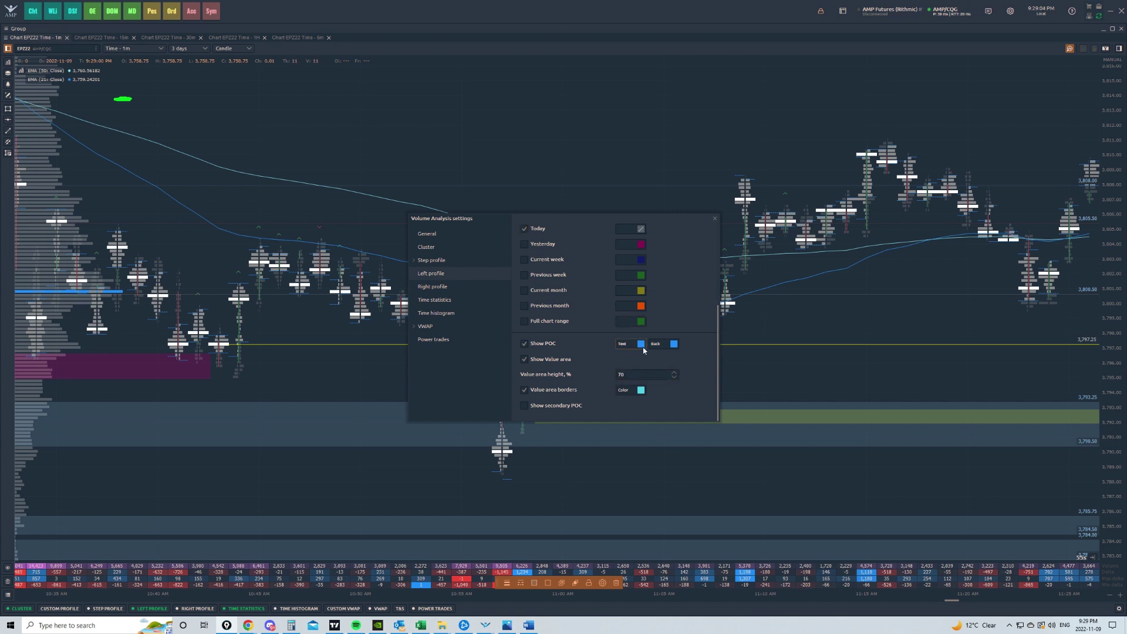
click(714, 219)
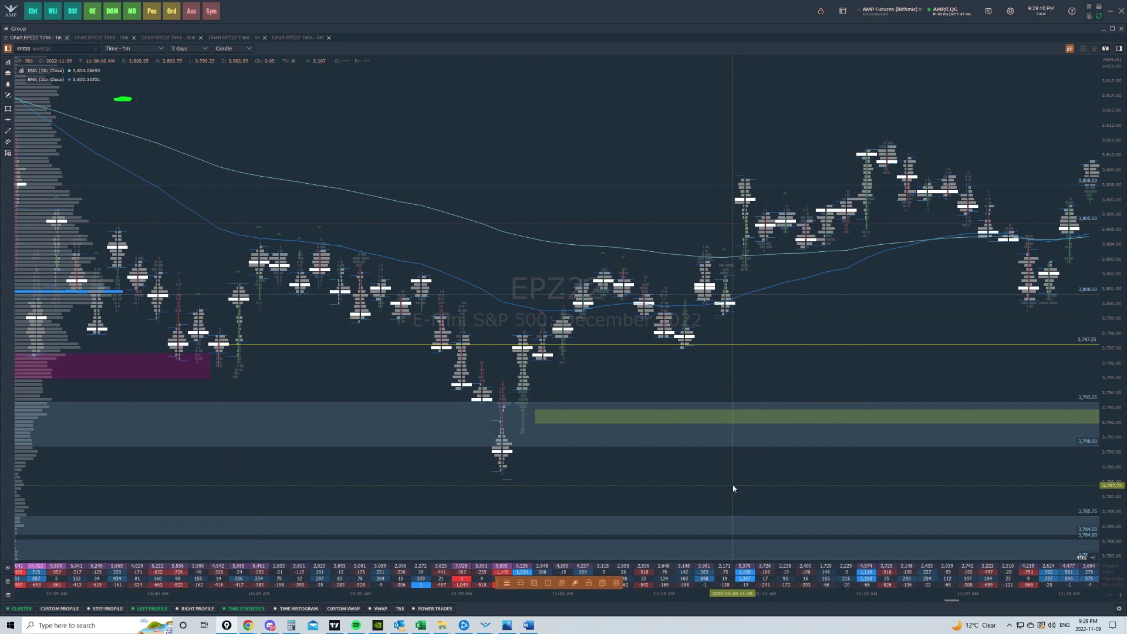
scroll(731, 519, up, 3)
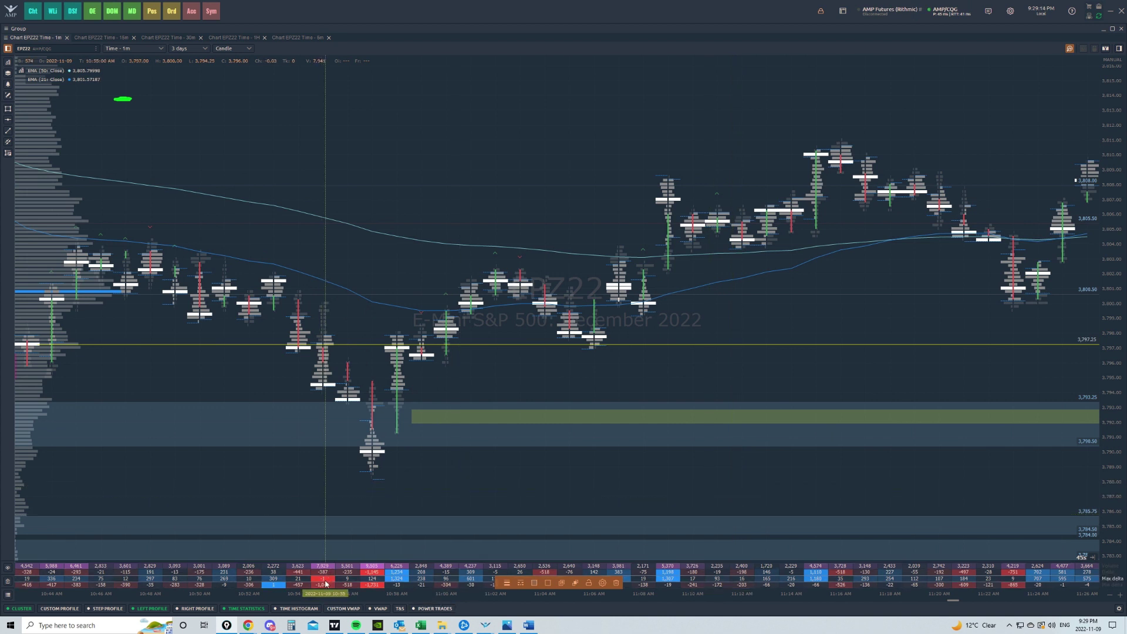
click(245, 609)
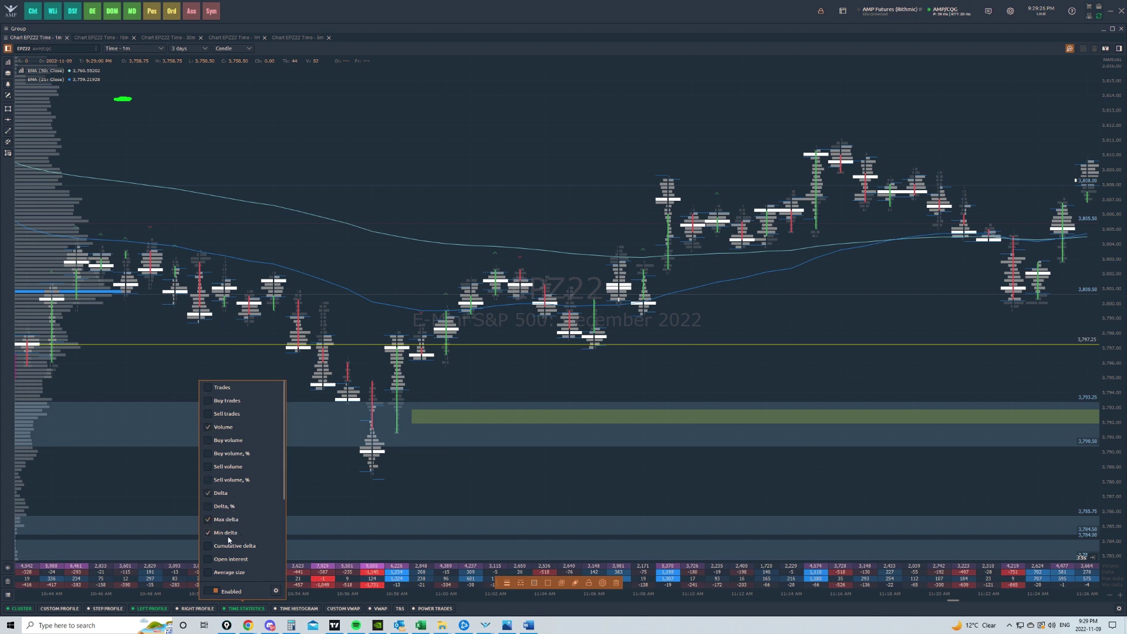
click(279, 597)
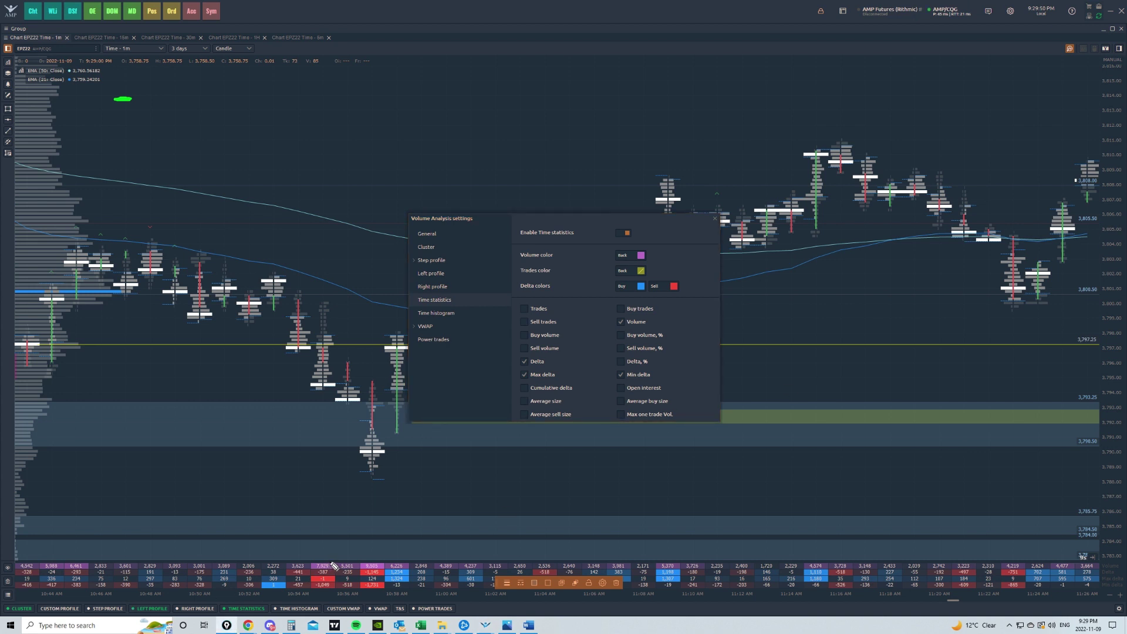
- Mark the time statistics cells under the candles around the session low with freehand lines, and clear the drawings
mouse_move(324, 557)
mouse_down()
mouse_move(279, 557)
mouse_move(325, 570)
mouse_move(299, 558)
mouse_move(329, 568)
mouse_move(335, 553)
mouse_move(400, 523)
mouse_up()
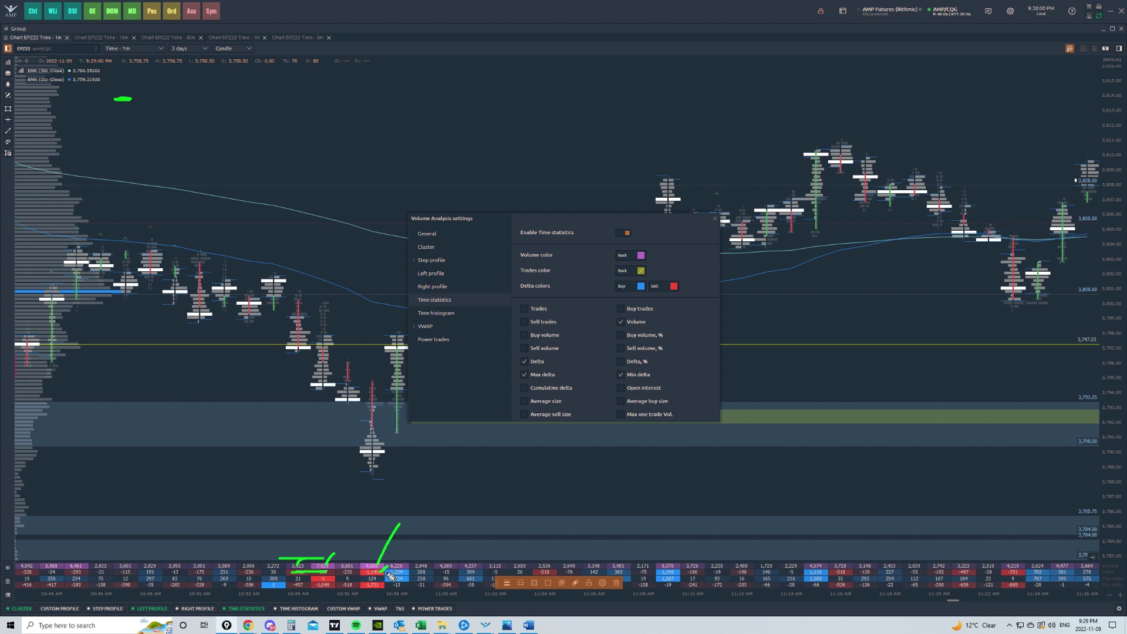
drag(355, 572, 365, 564)
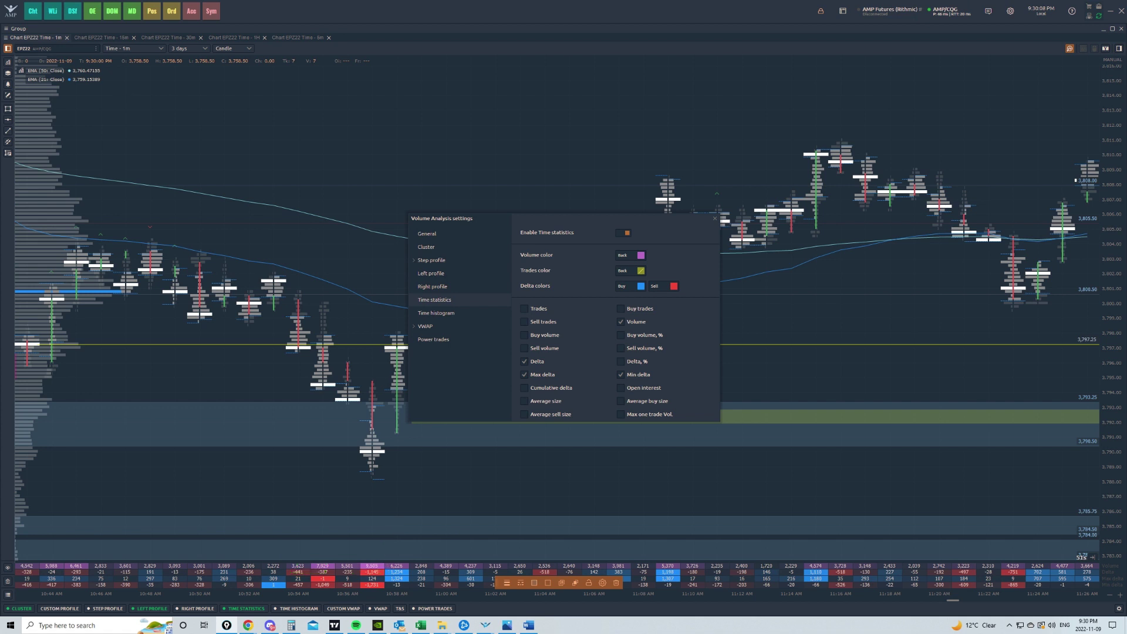
drag(646, 264, 646, 277)
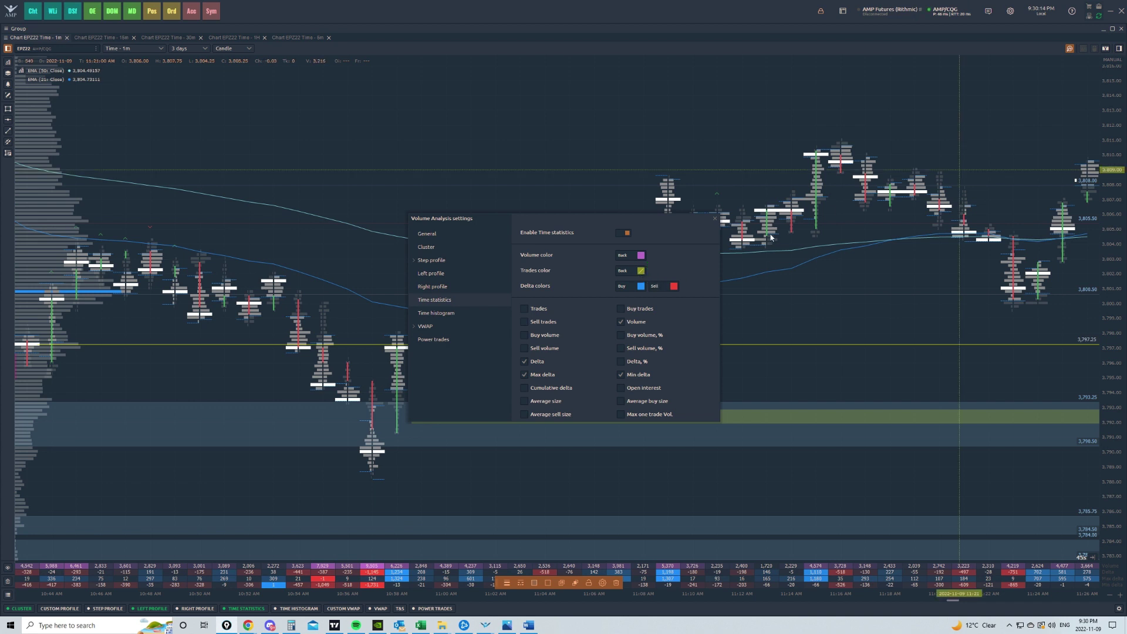
- Set the time statistics Trades color to yellow, and close the settings after reviewing the remaining statistics options
click(642, 273)
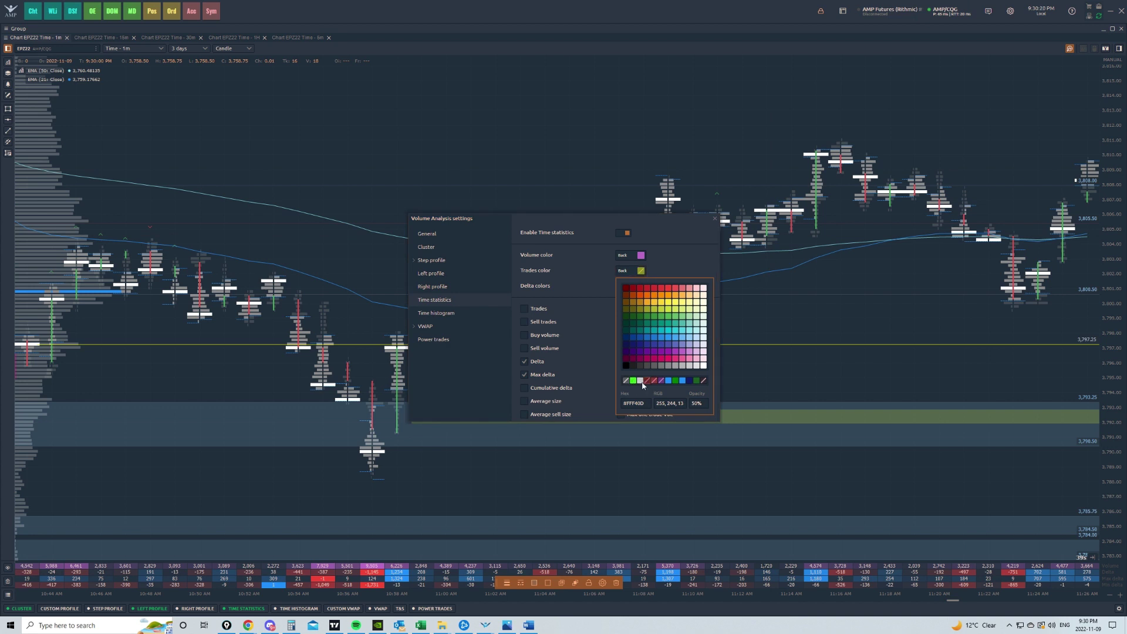
click(668, 380)
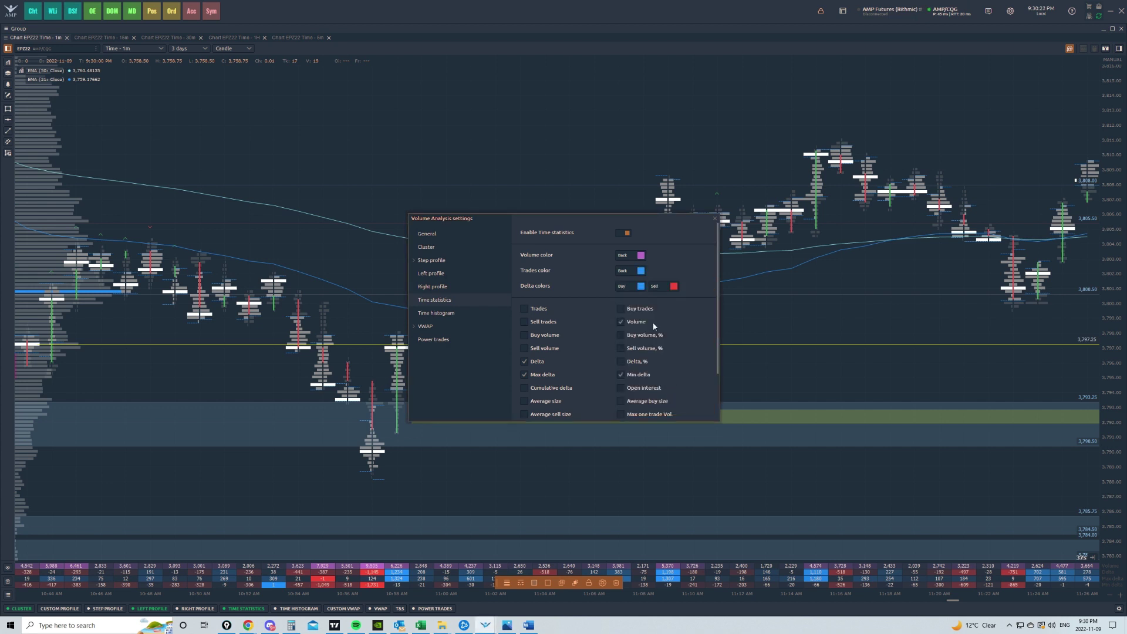
click(641, 272)
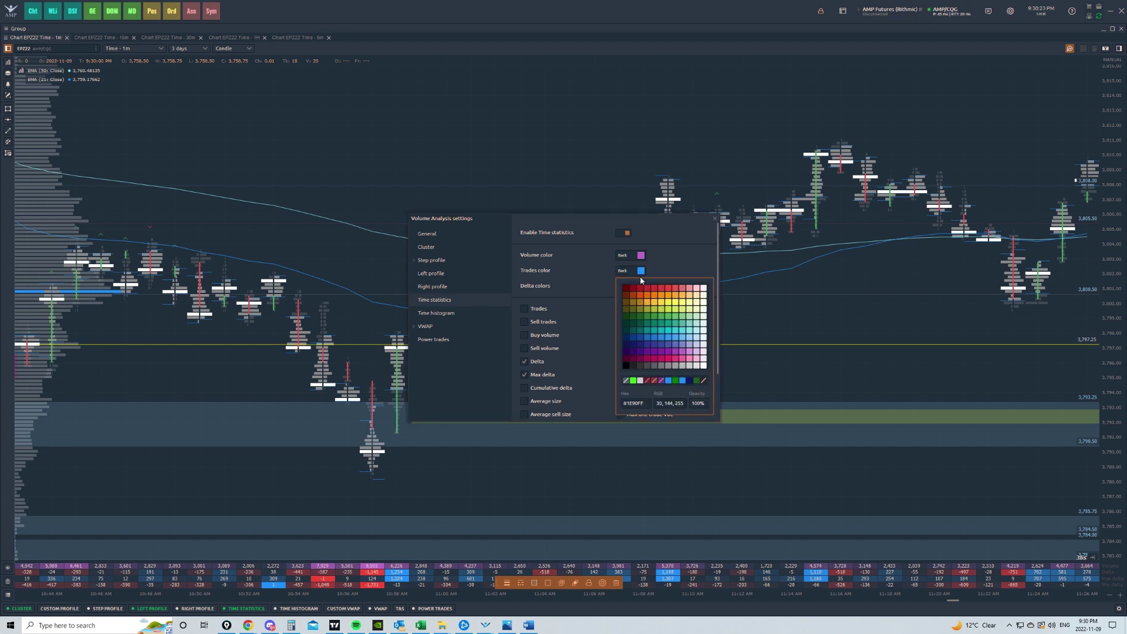
click(677, 308)
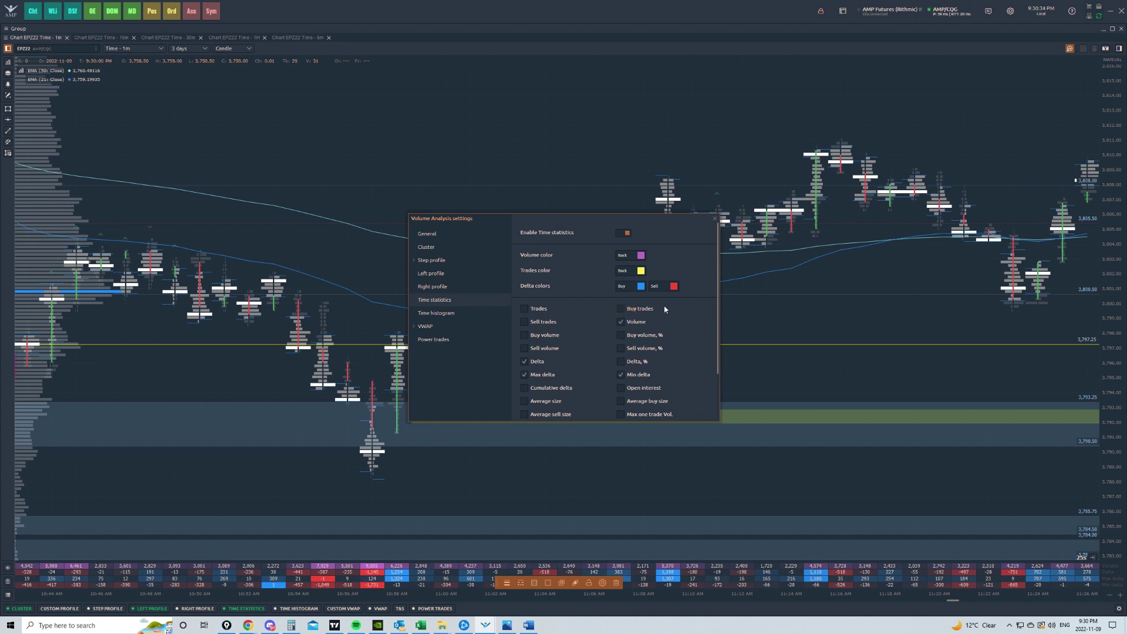
scroll(668, 302, down, 2)
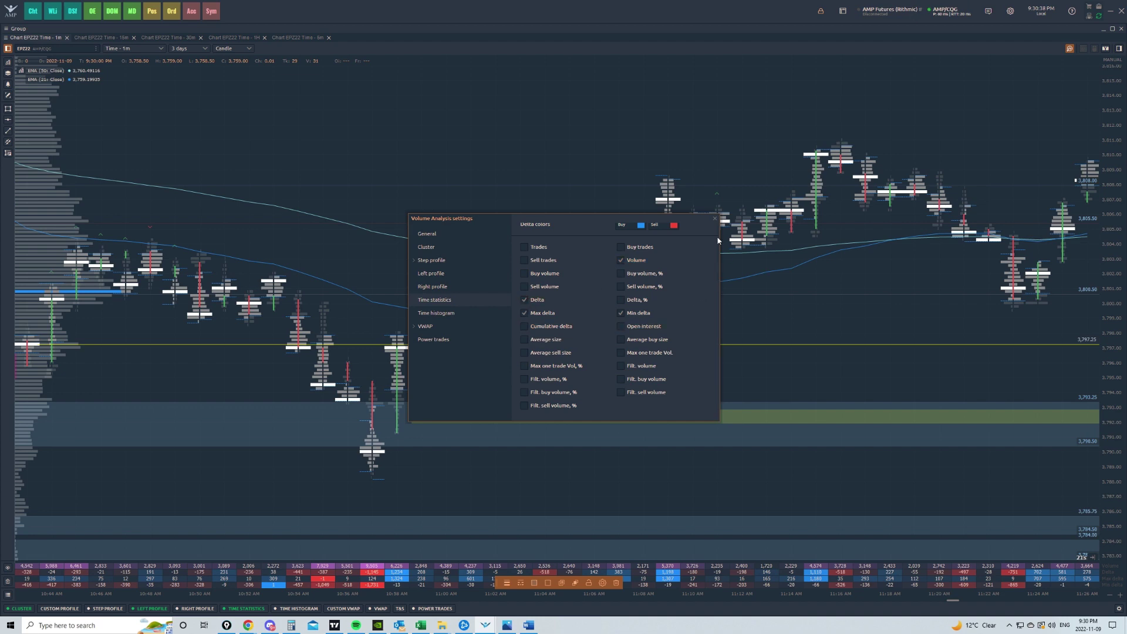
click(715, 218)
- Examine the candle clusters and time statistics from the session low through the recovery that follows it
scroll(604, 232, down, 3)
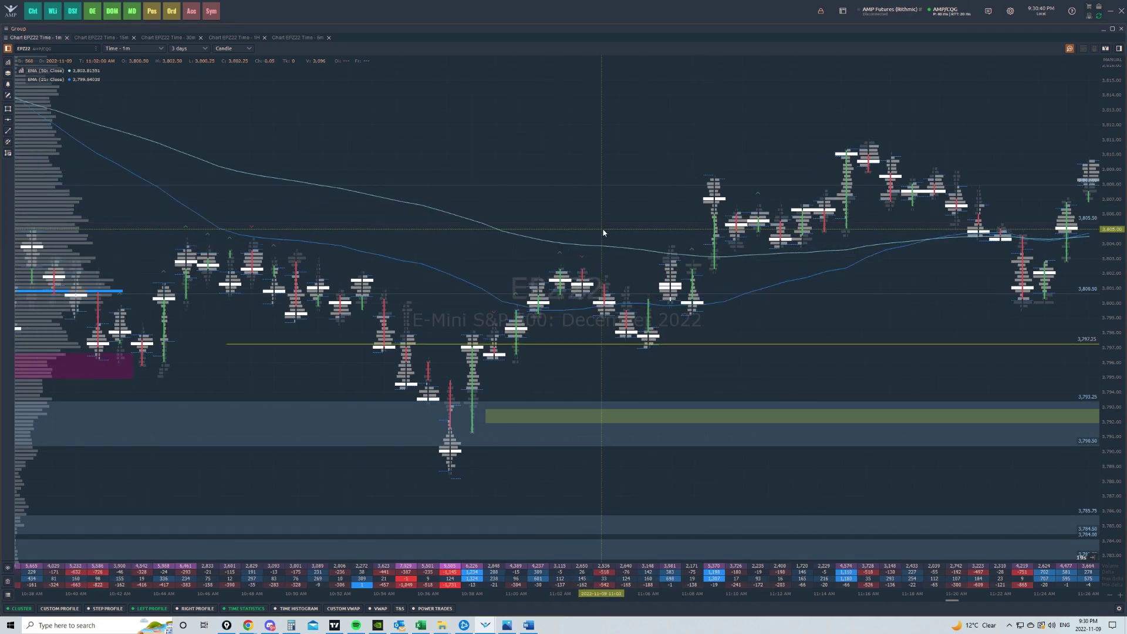
scroll(602, 228, down, 2)
scroll(508, 211, down, 2)
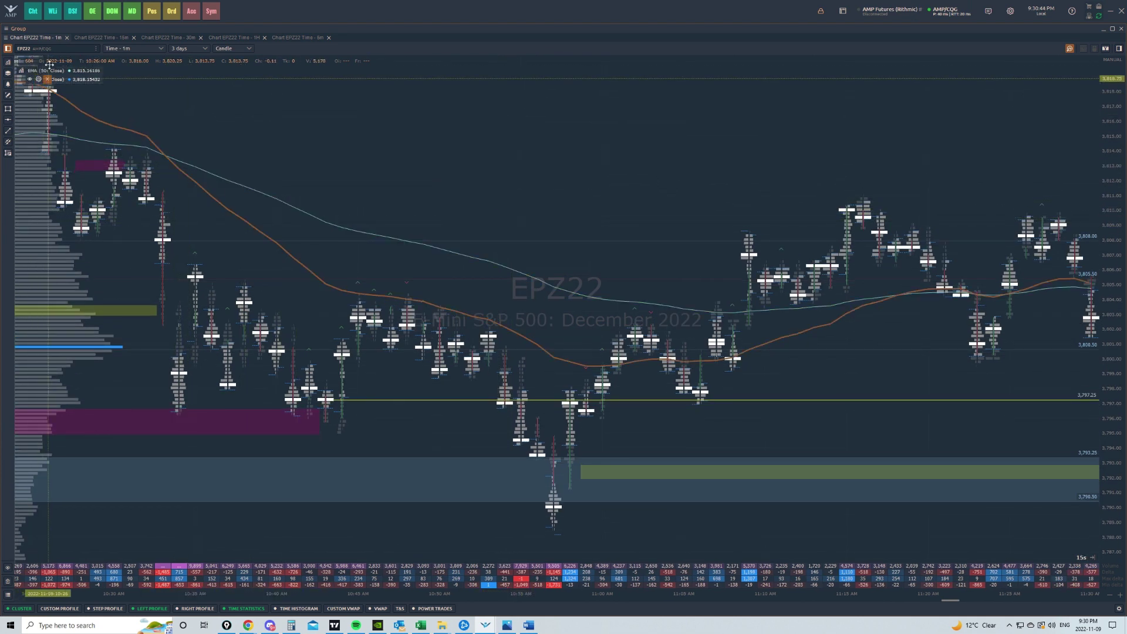
drag(667, 284, 580, 228)
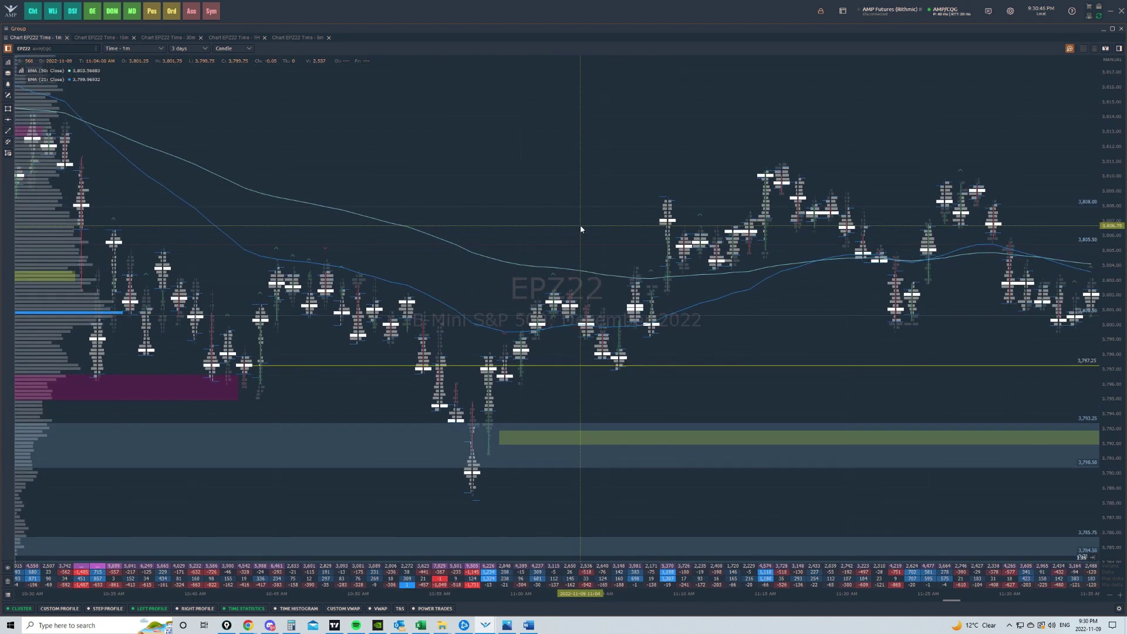
scroll(580, 214, down, 2)
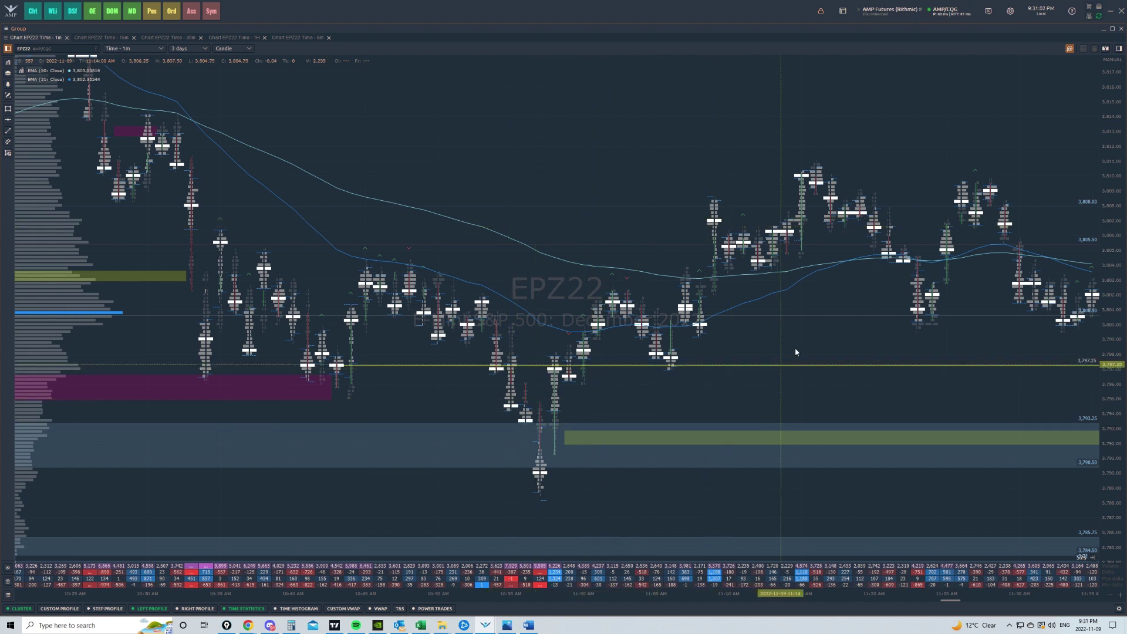
scroll(798, 341, down, 5)
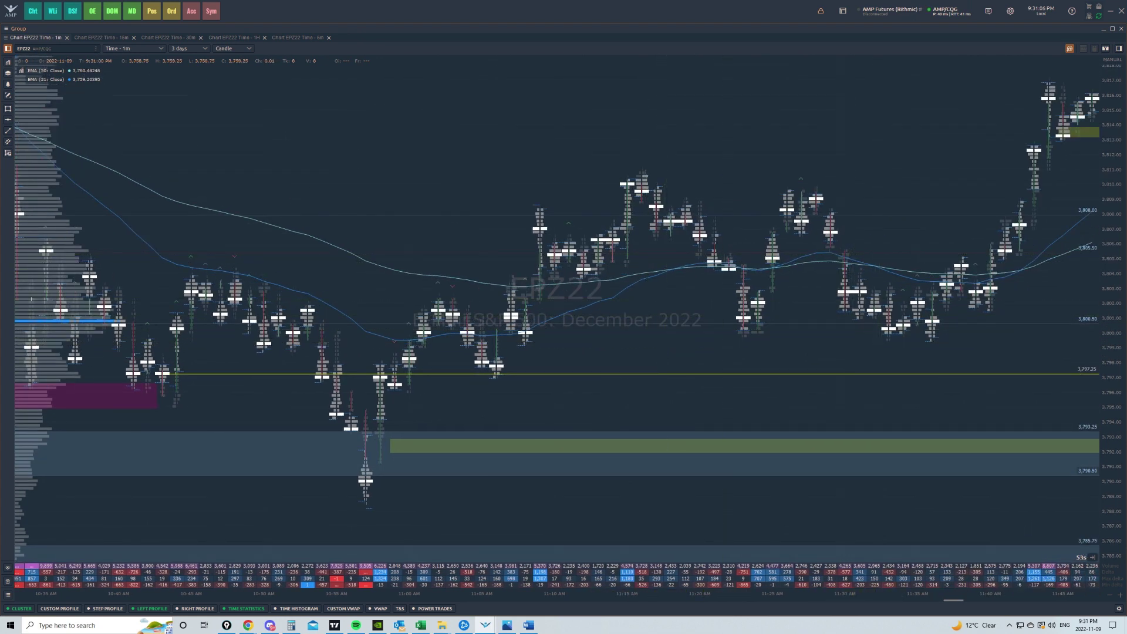
scroll(405, 218, down, 3)
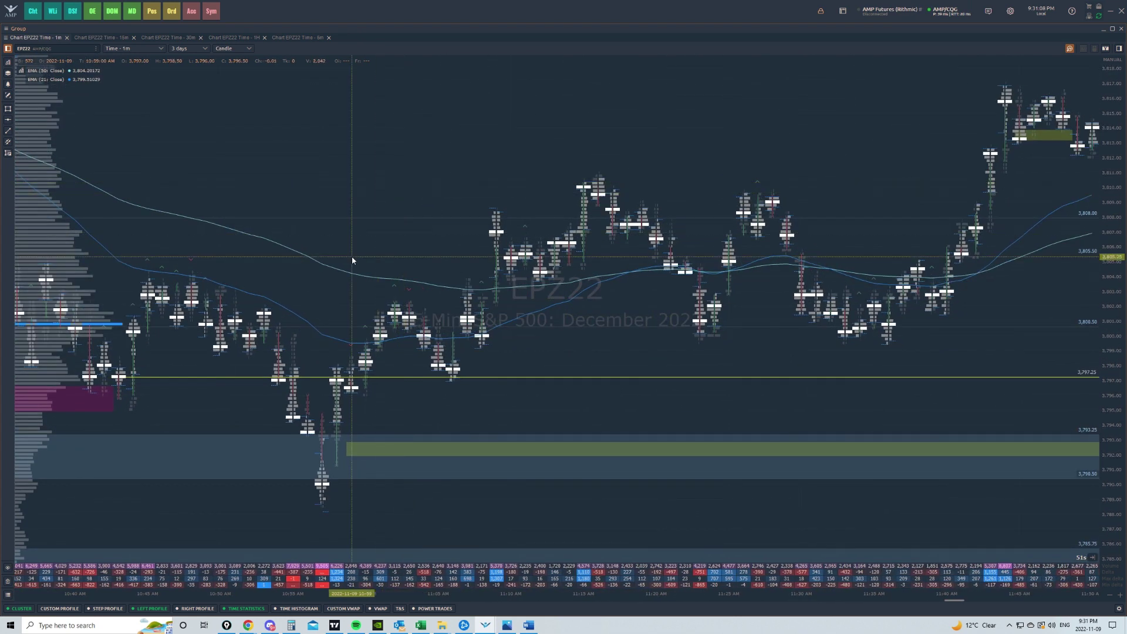